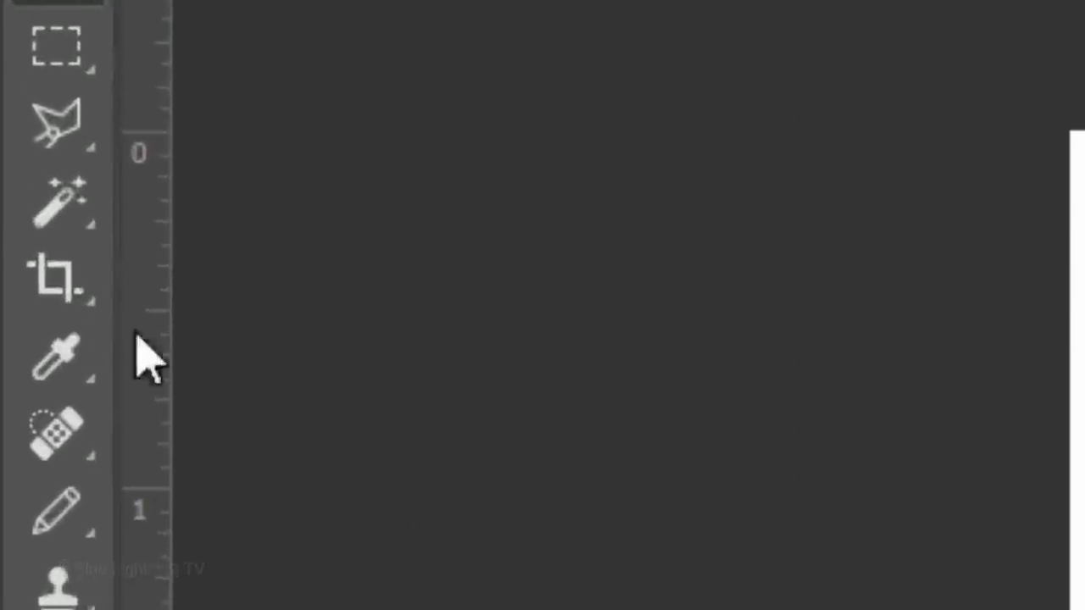
Crop the photo to a 500 × 500 px square at 50 px/in around the cowboy's hat, face and shoulders
right_click(15, 119)
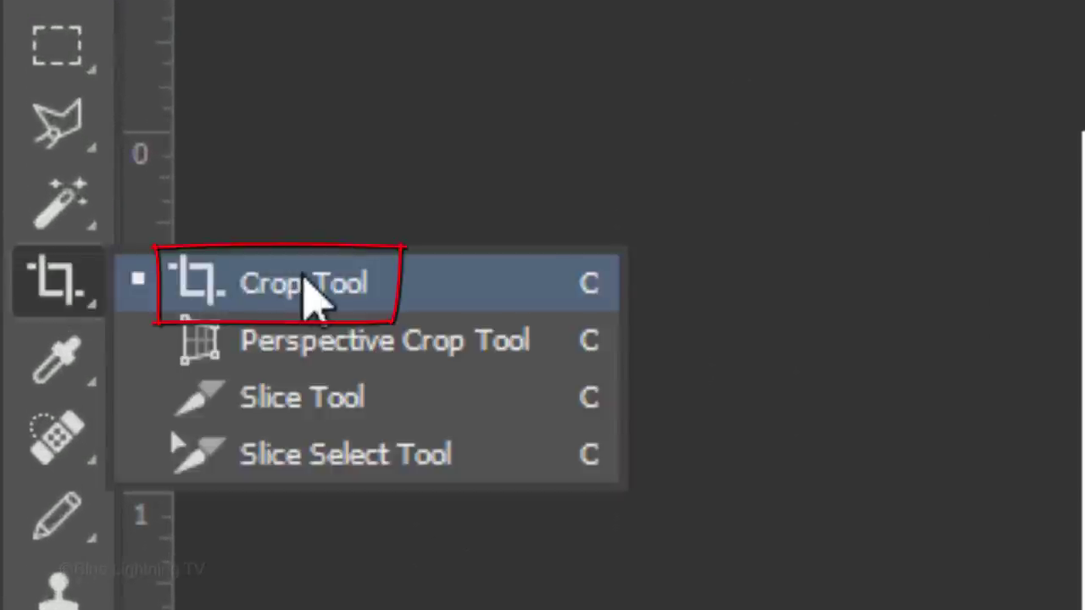
click(305, 284)
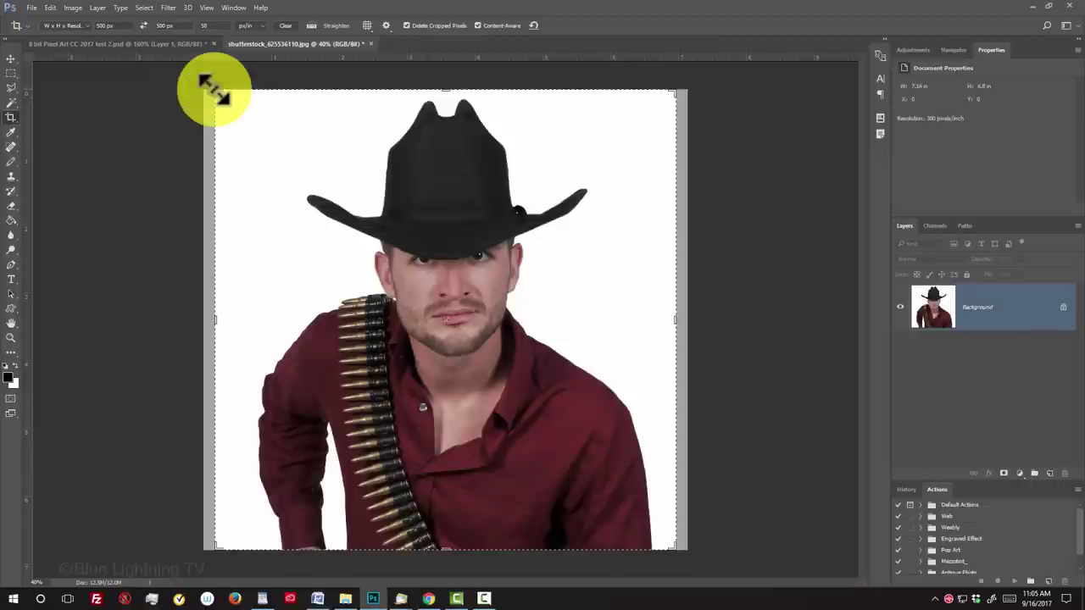
drag(214, 90, 244, 119)
drag(441, 141, 430, 161)
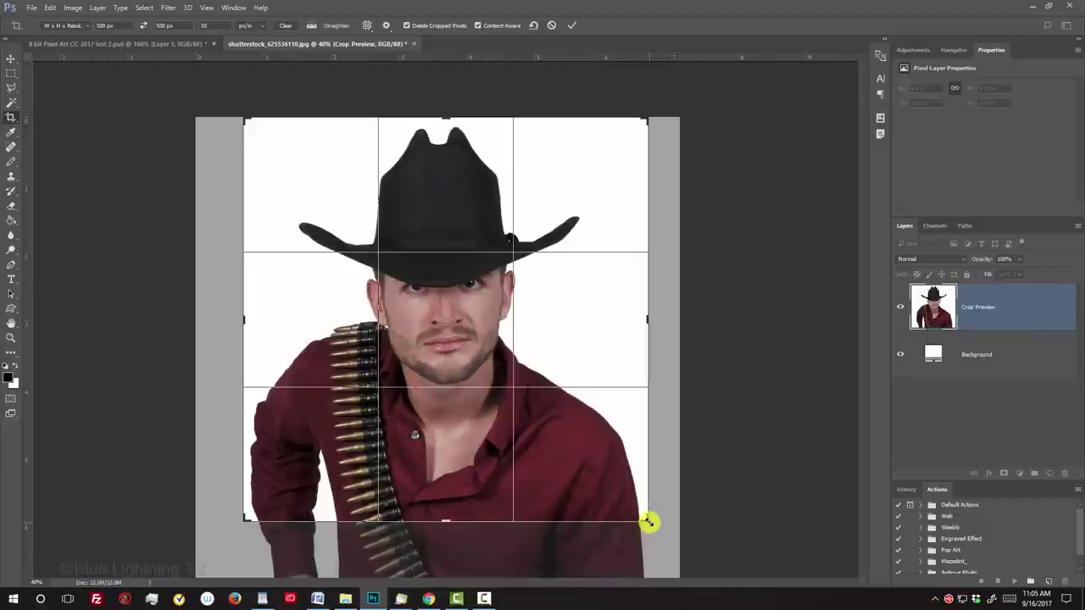
drag(648, 522, 622, 492)
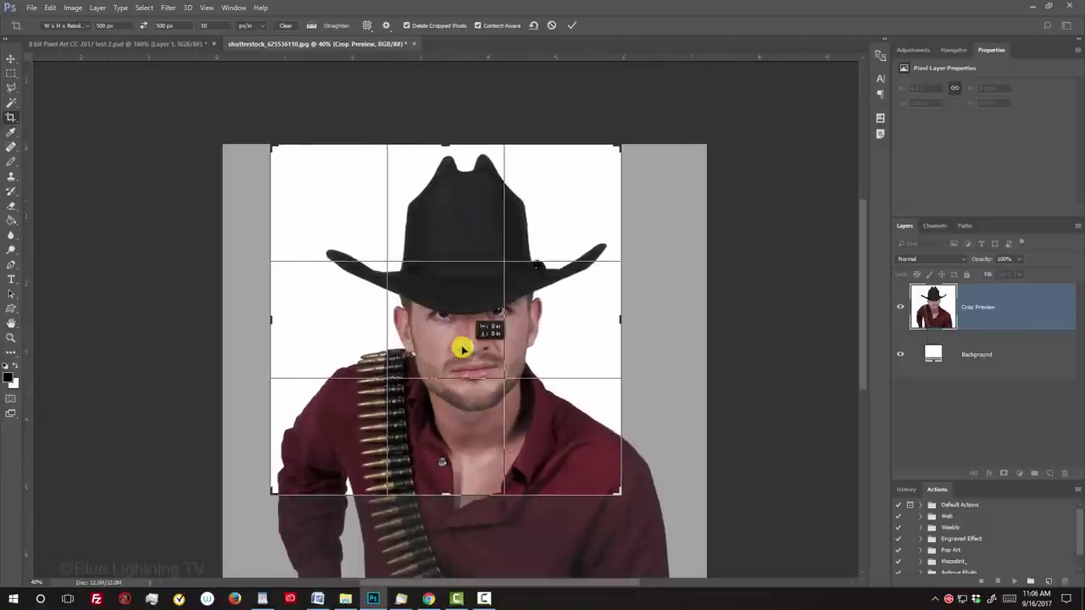
drag(462, 348, 447, 356)
key(Return)
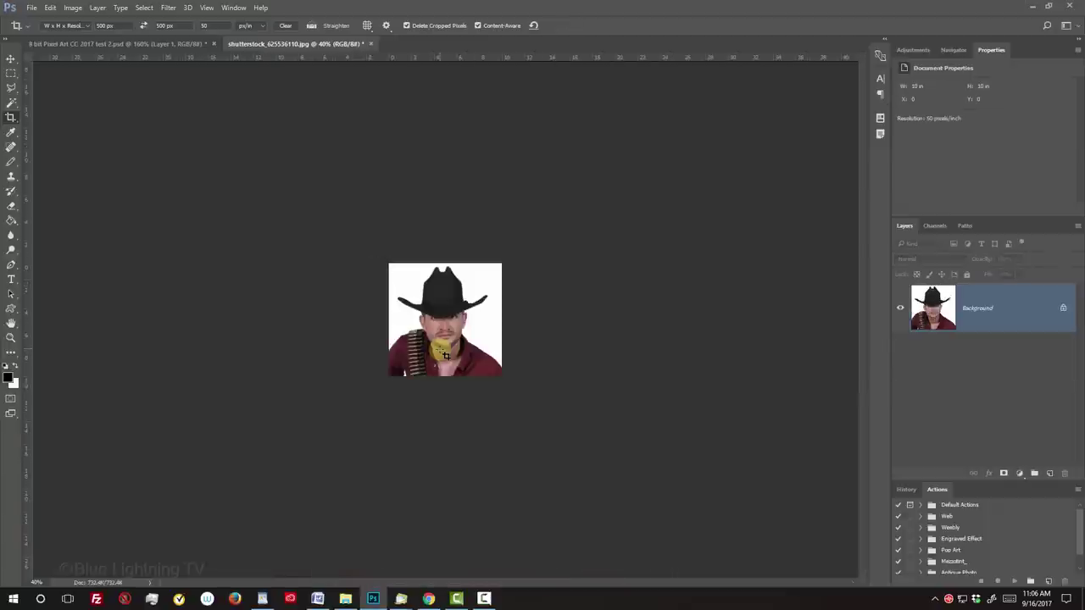
Select a perfect circle around the cowboy's hat, face and shoulders and copy it to Layer 1
key(ctrl+0)
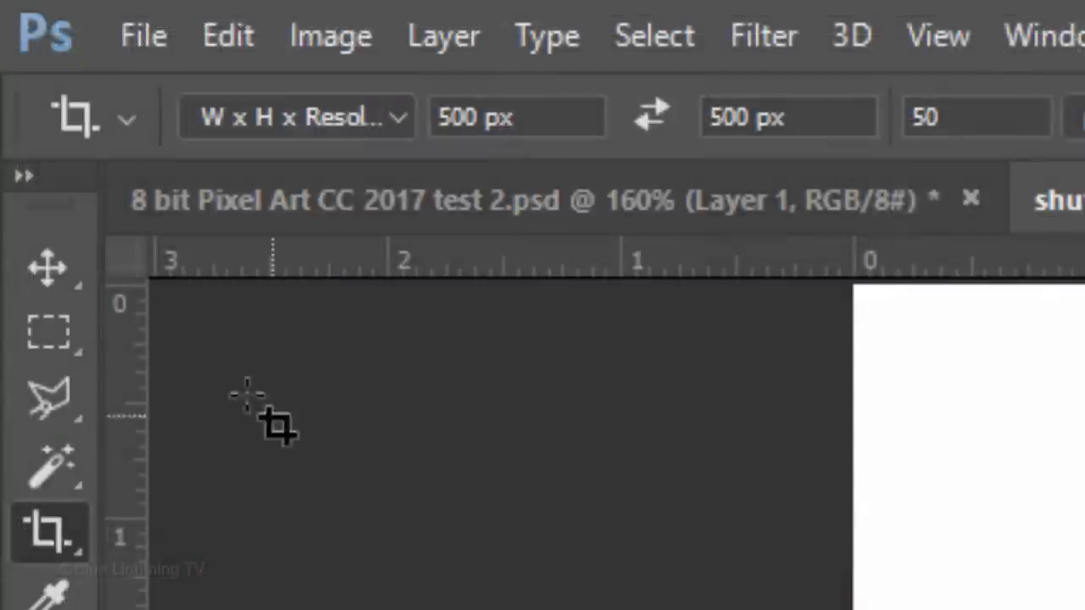
click(11, 73)
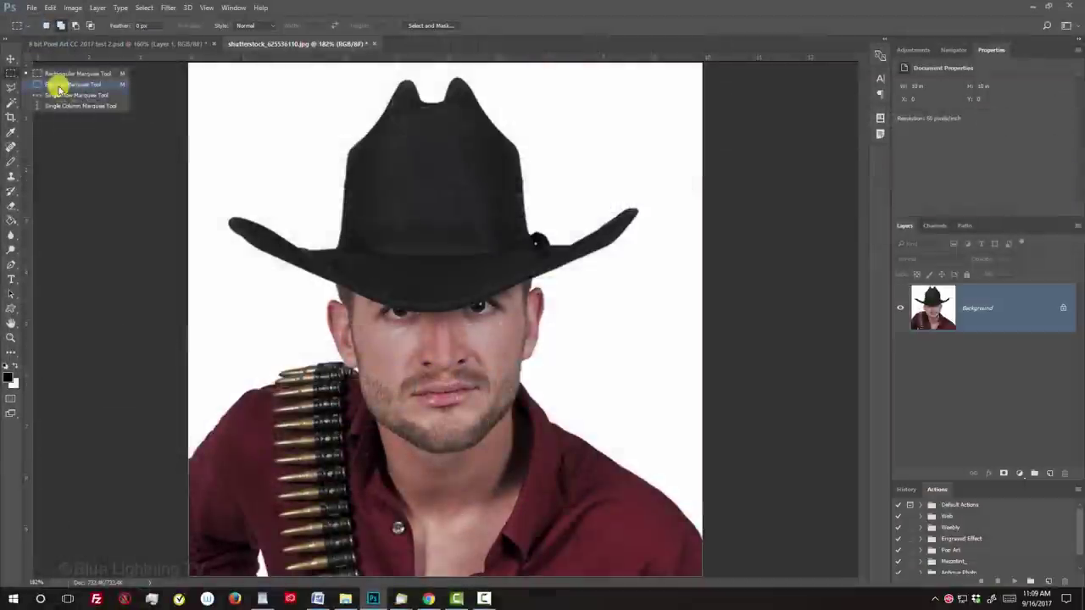
click(246, 397)
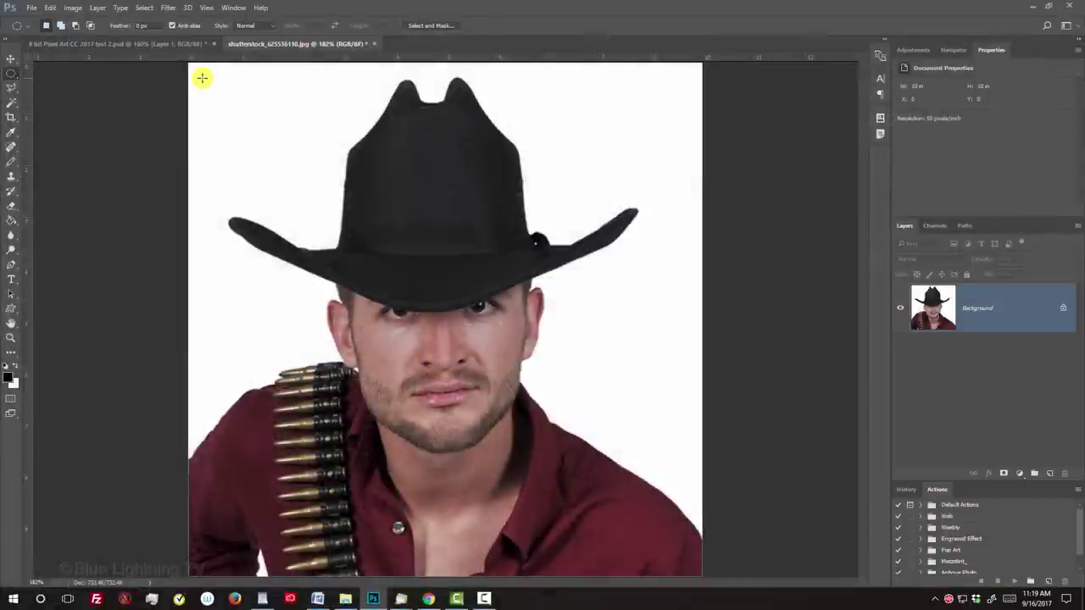
key(shift)
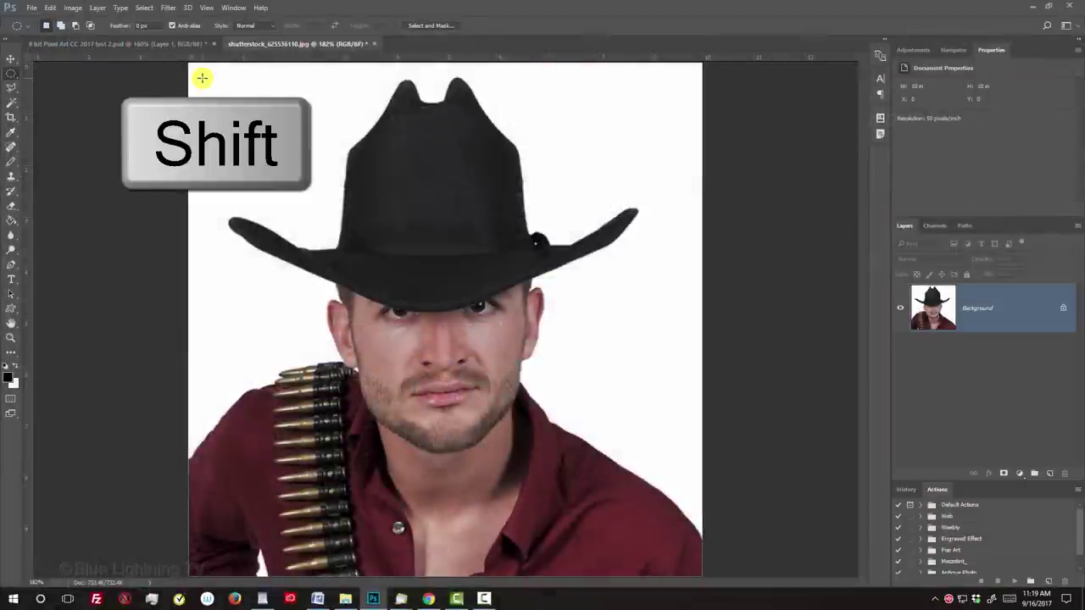
drag(202, 78, 676, 559)
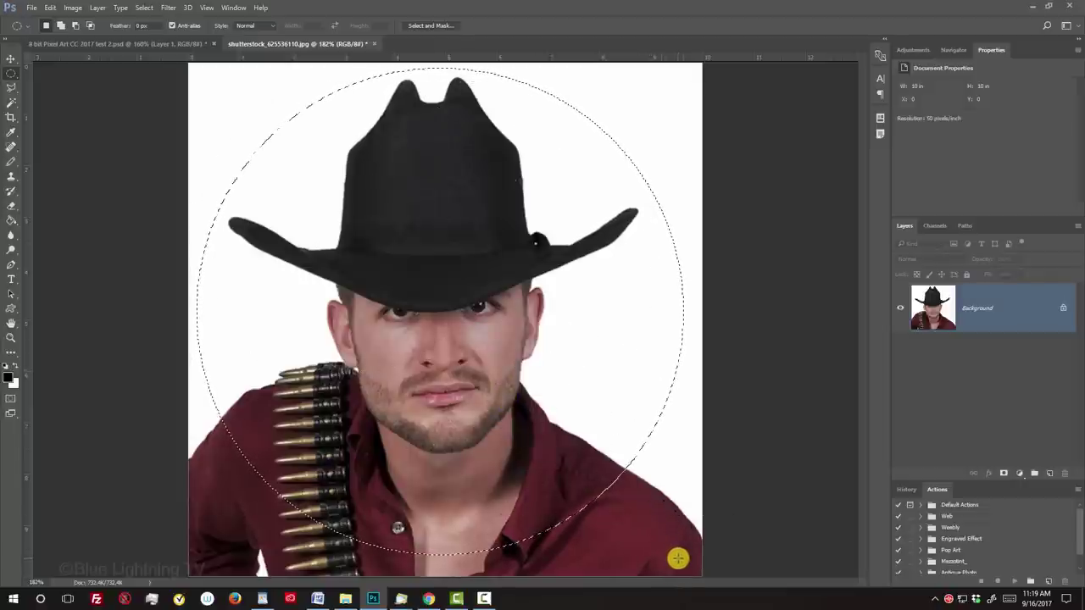
key(ctrl+j)
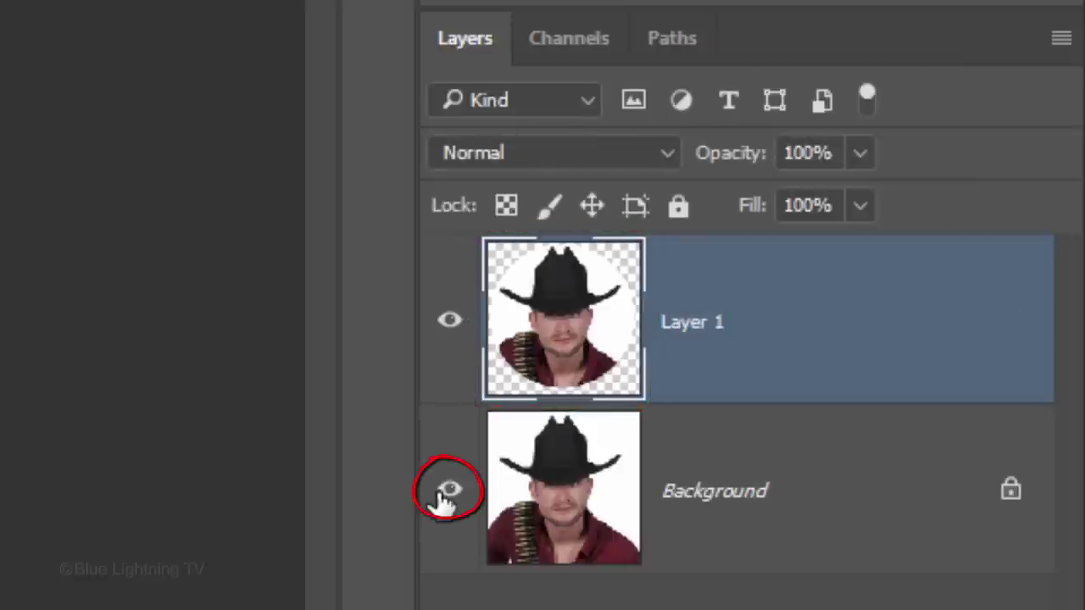
Hide the Background layer and delete the white backdrop using a Magic Wand selection
click(450, 489)
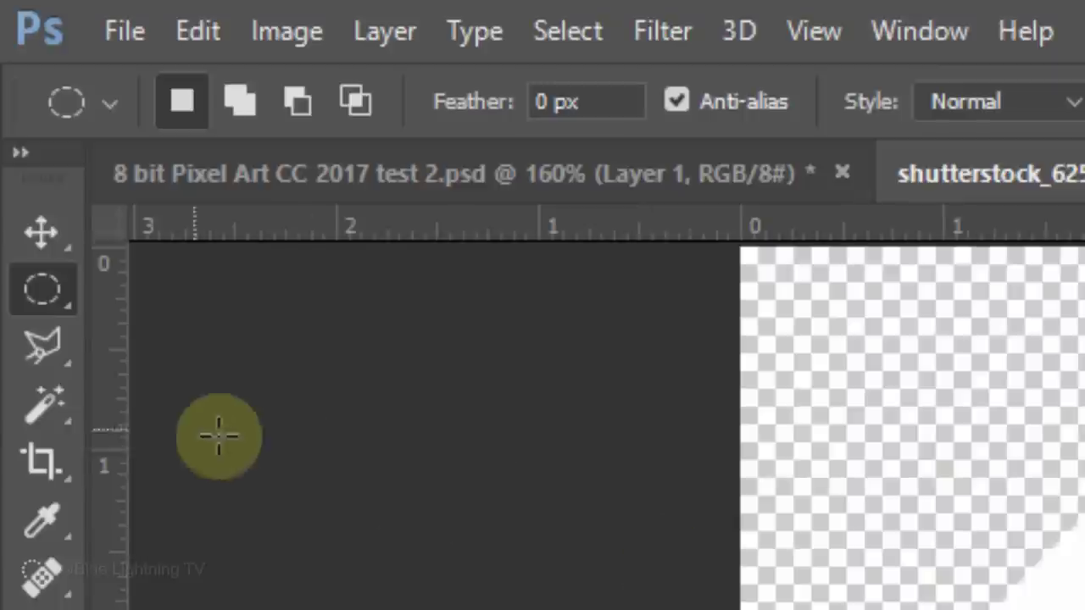
drag(11, 101, 56, 112)
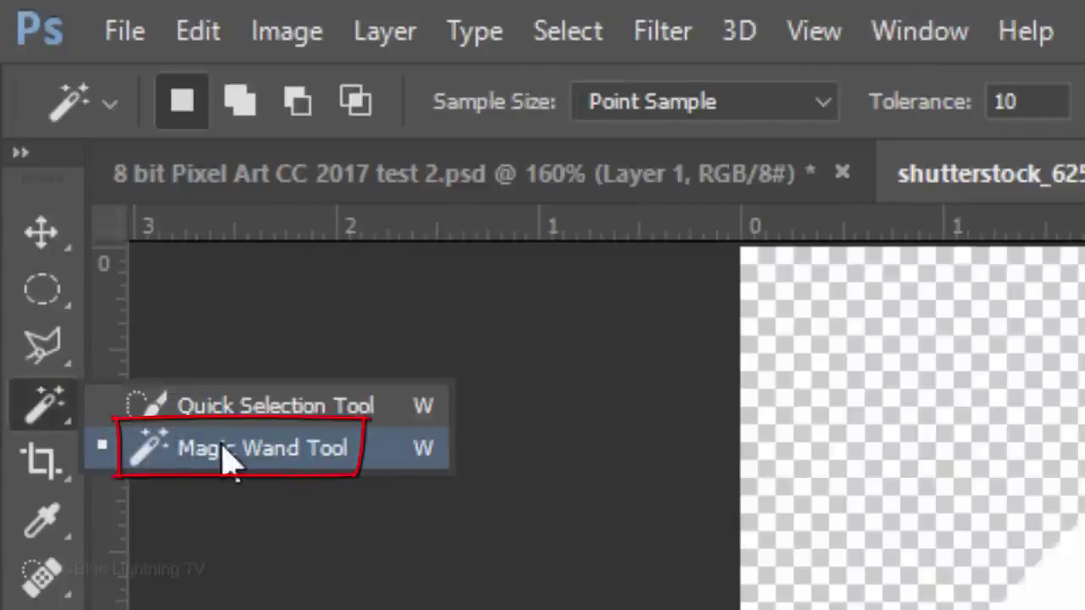
drag(229, 457, 229, 457)
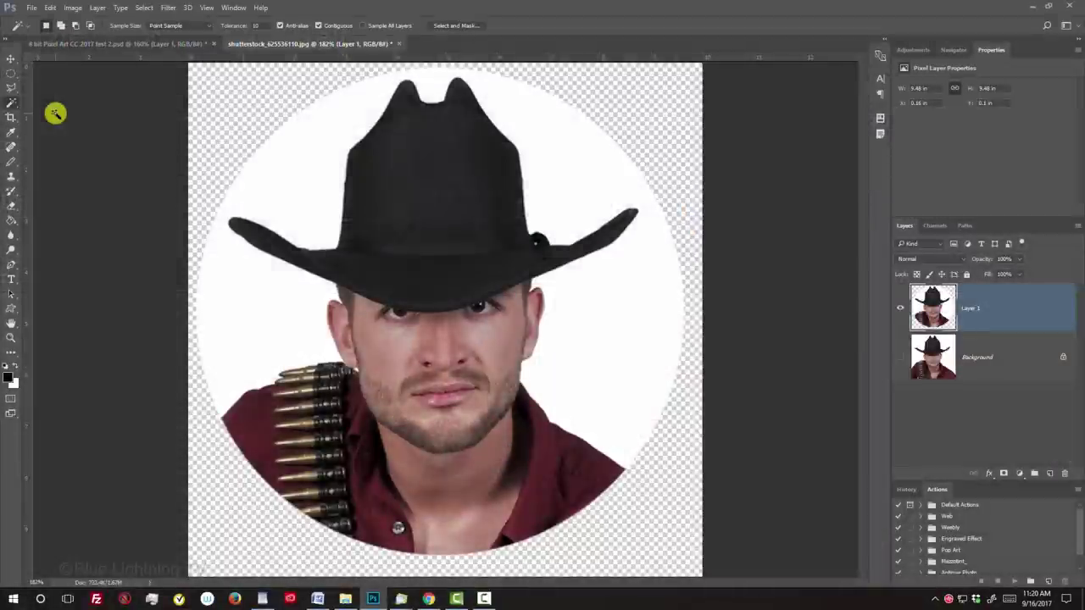
click(292, 180)
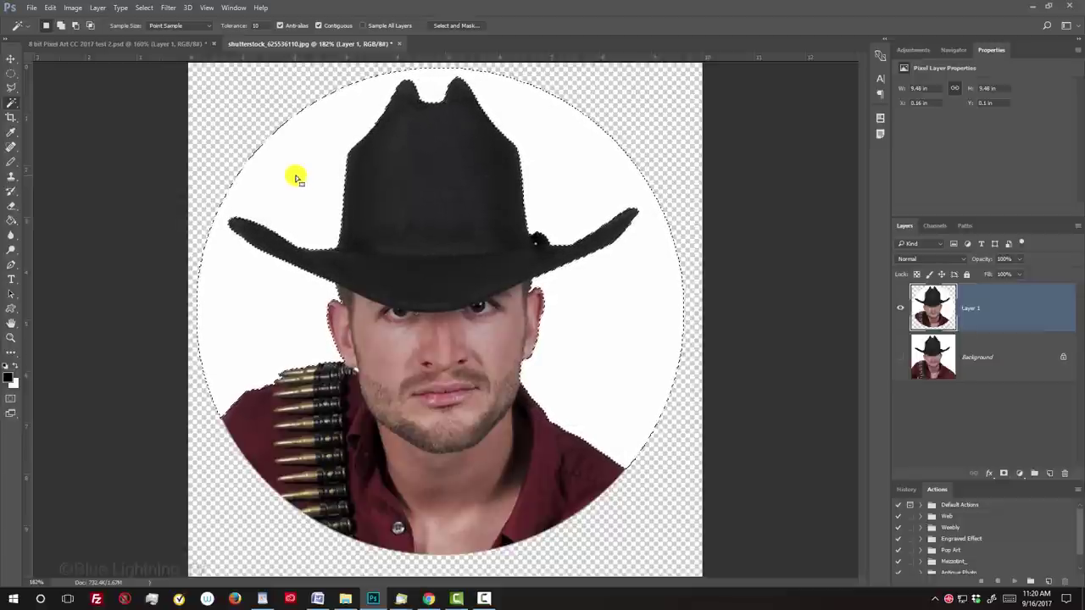
key(Delete)
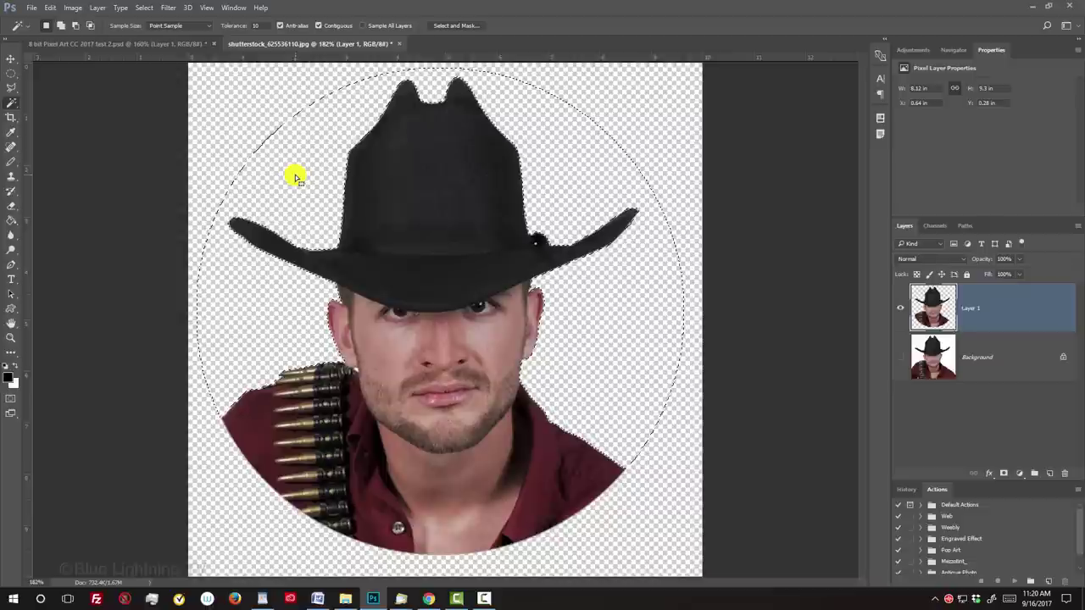
key(ctrl+d)
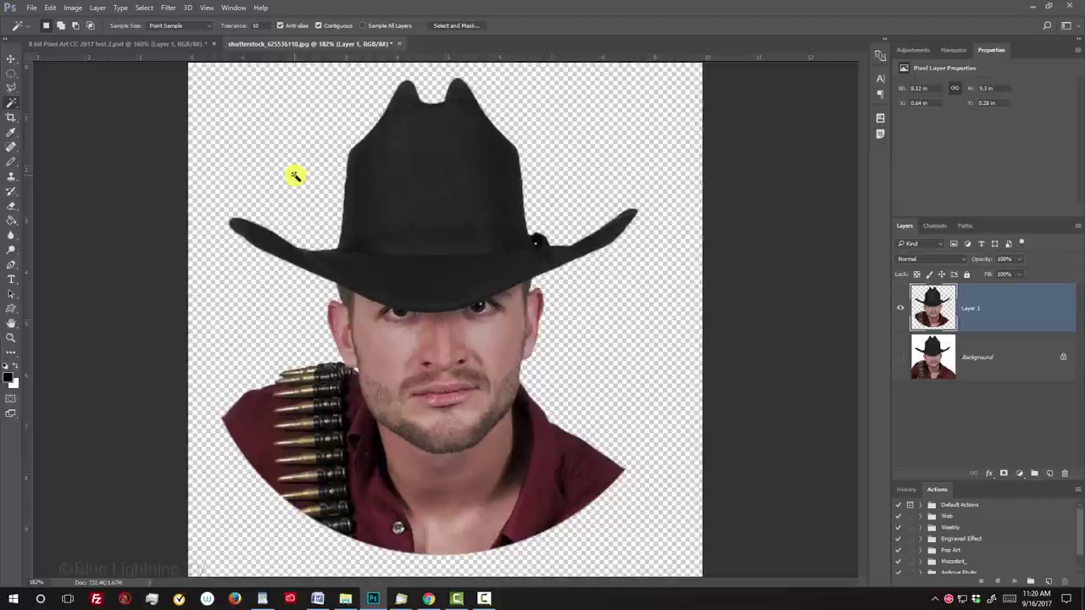
key(ctrl+l)
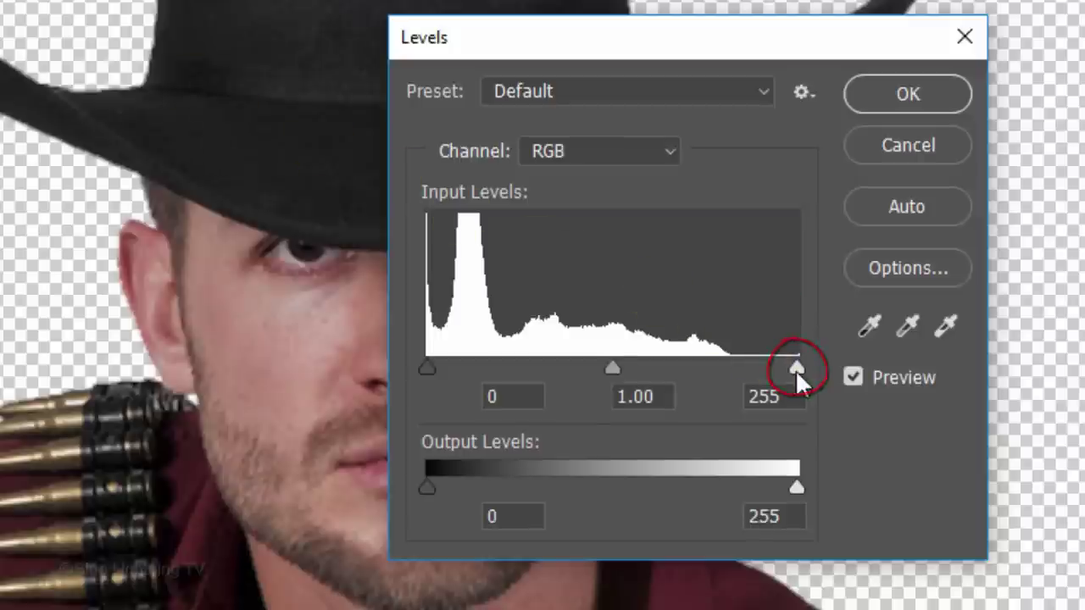
Set the Levels white input to 209 to brighten the circular cowboy cut-out
drag(795, 369, 729, 370)
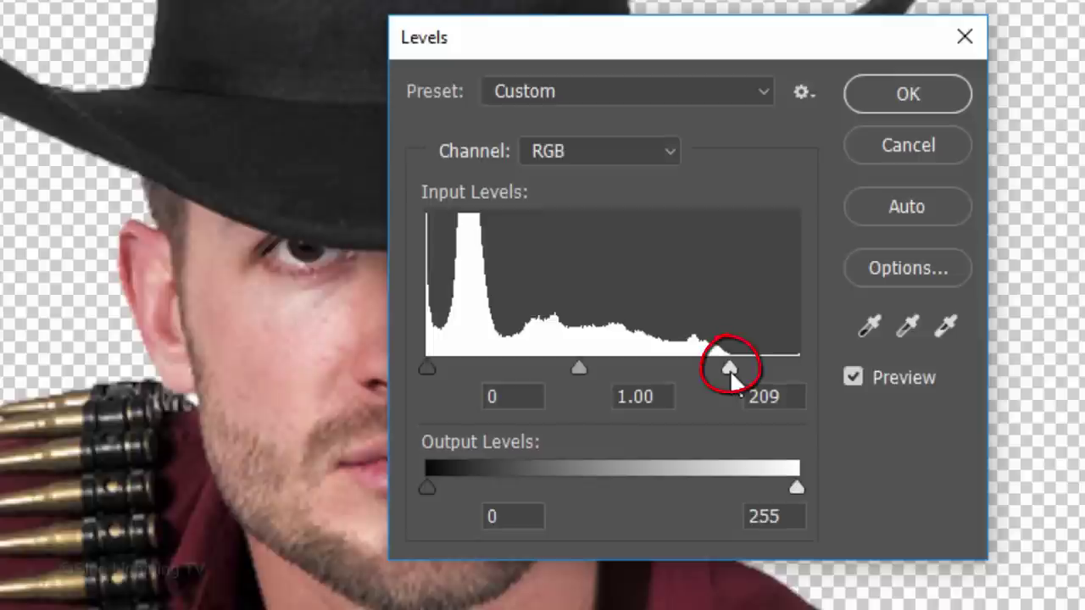
click(729, 369)
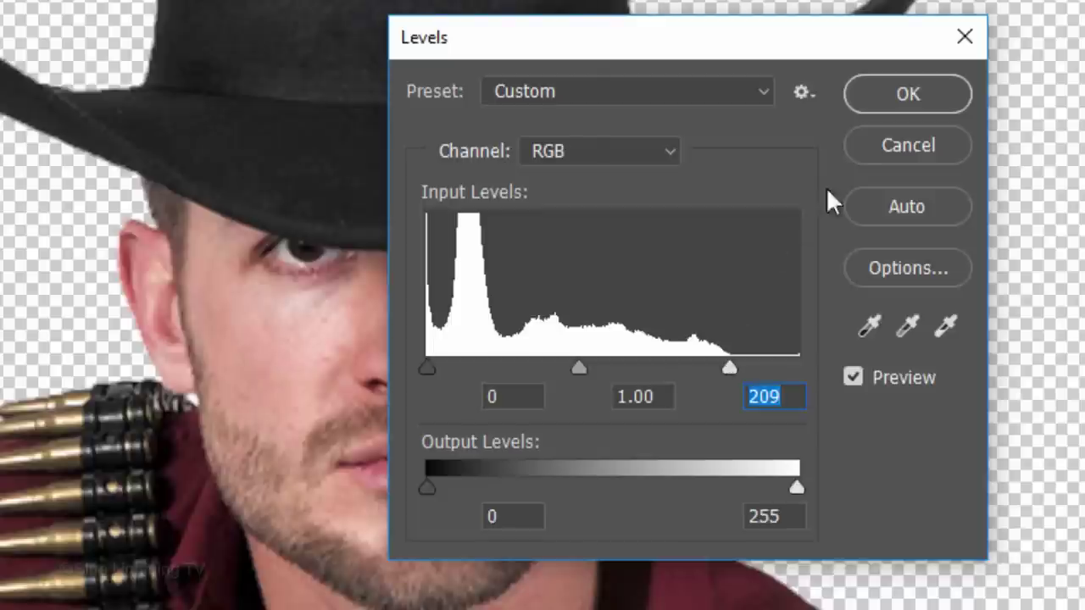
click(902, 97)
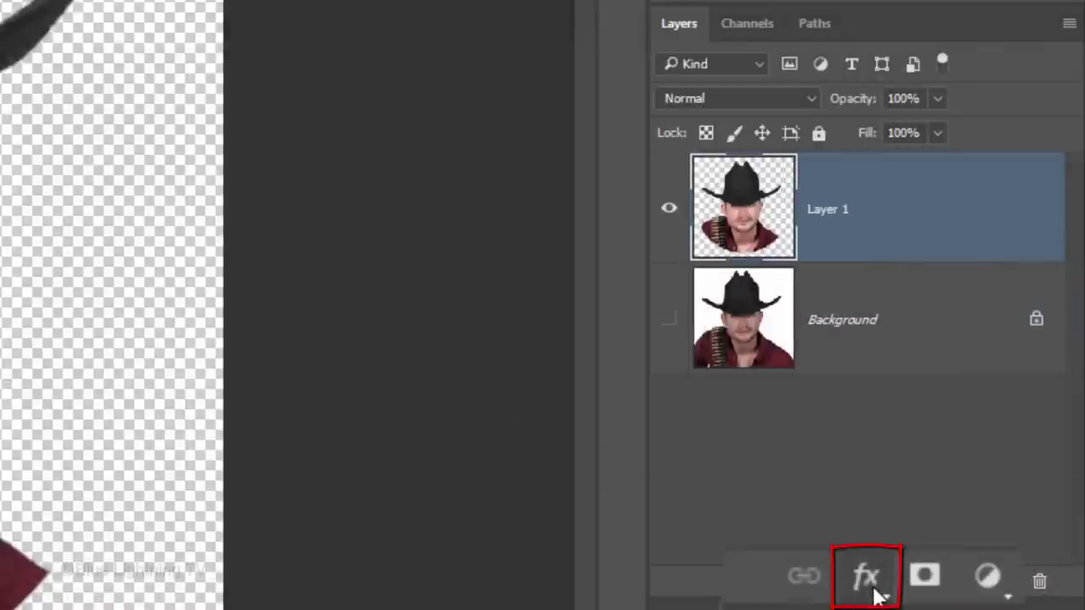
Add a 5 px black Stroke layer style, positioned outside, to Layer 1
click(873, 590)
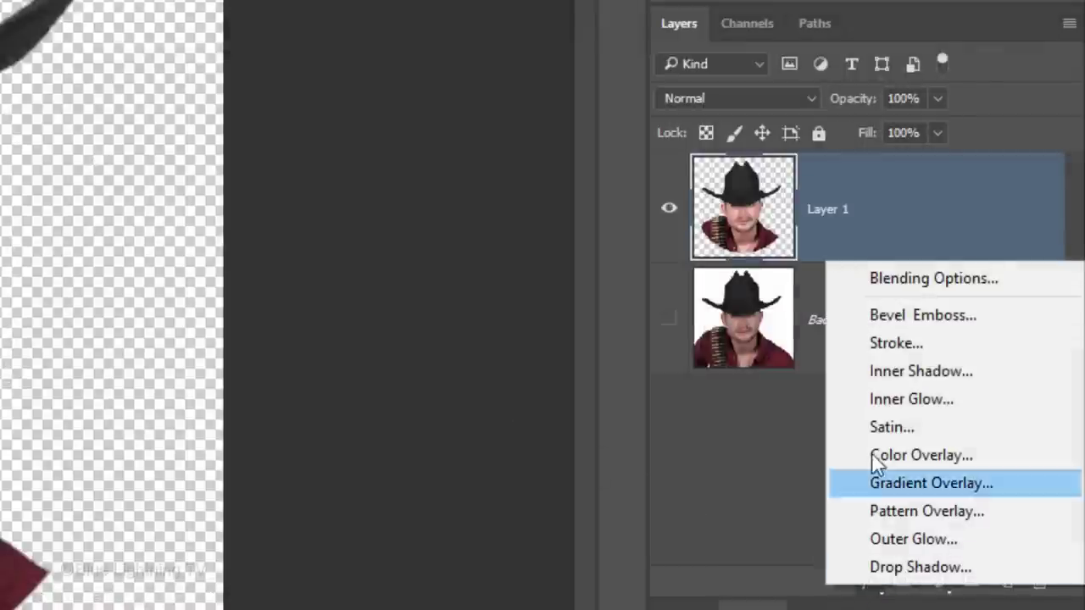
click(881, 344)
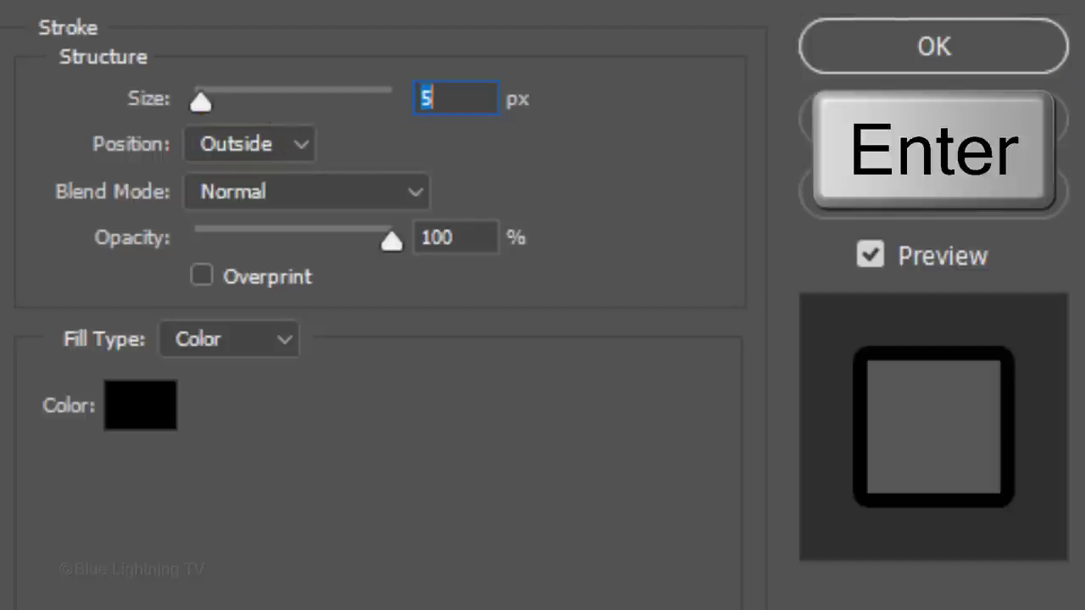
key(Return)
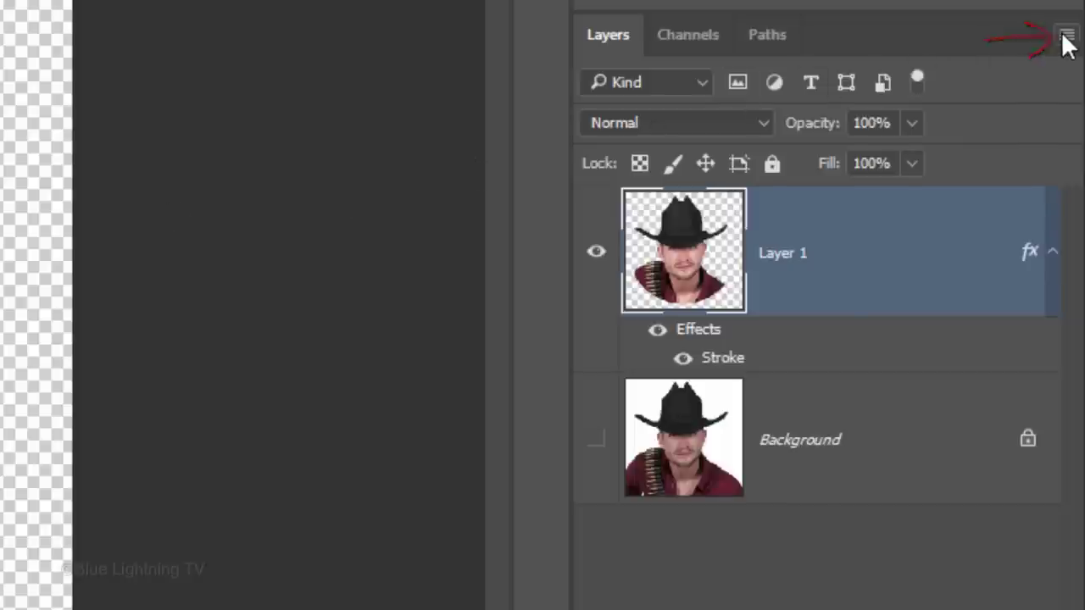
Convert Layer 1 to a smart object and apply a Mosaic filter with cell size 10
click(1067, 38)
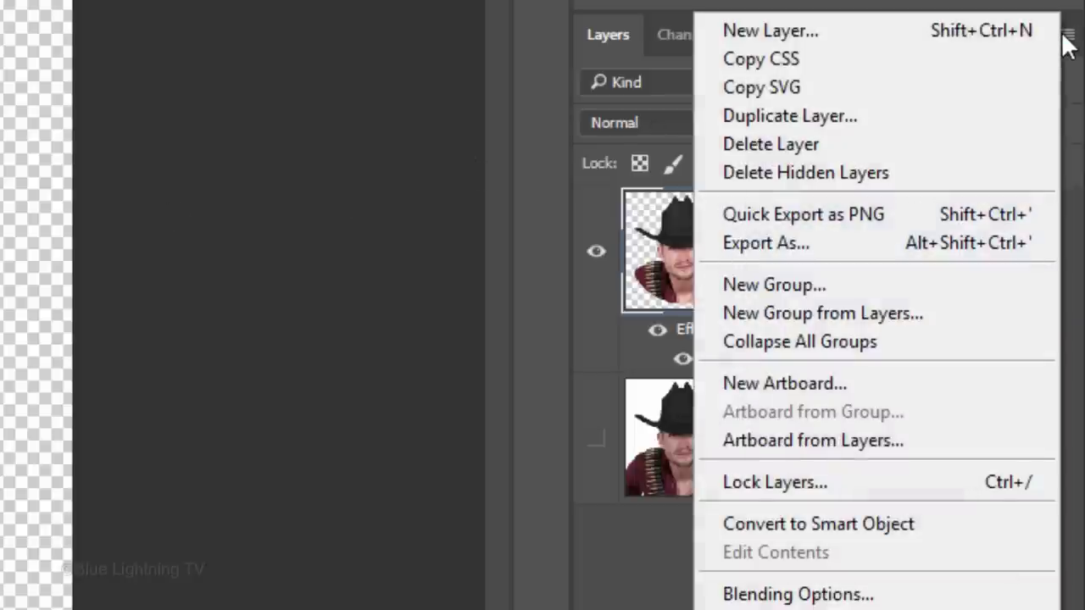
click(987, 538)
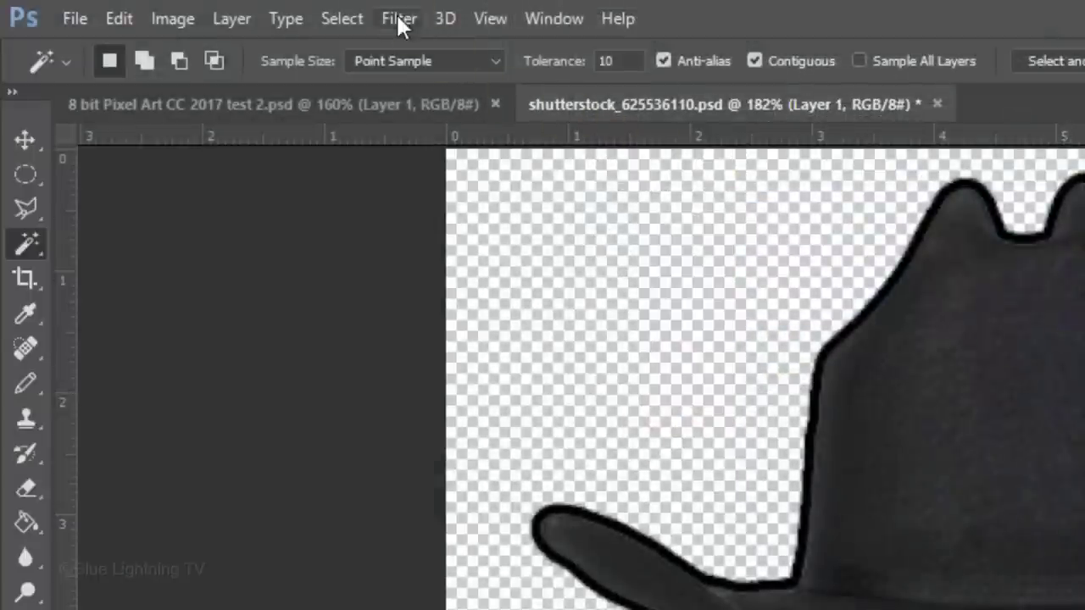
click(399, 18)
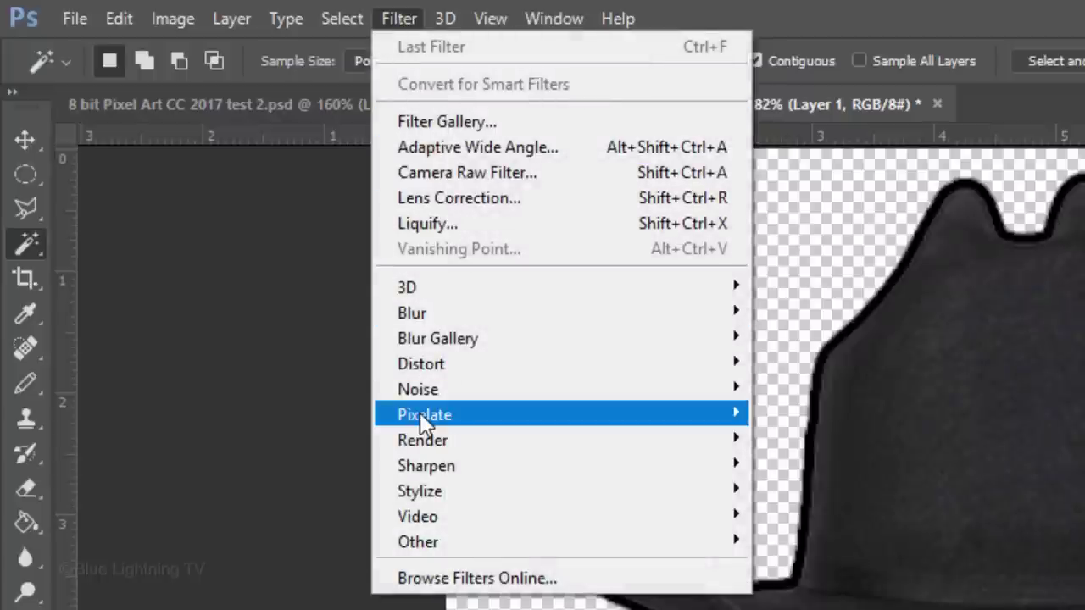
mouse_move(419, 412)
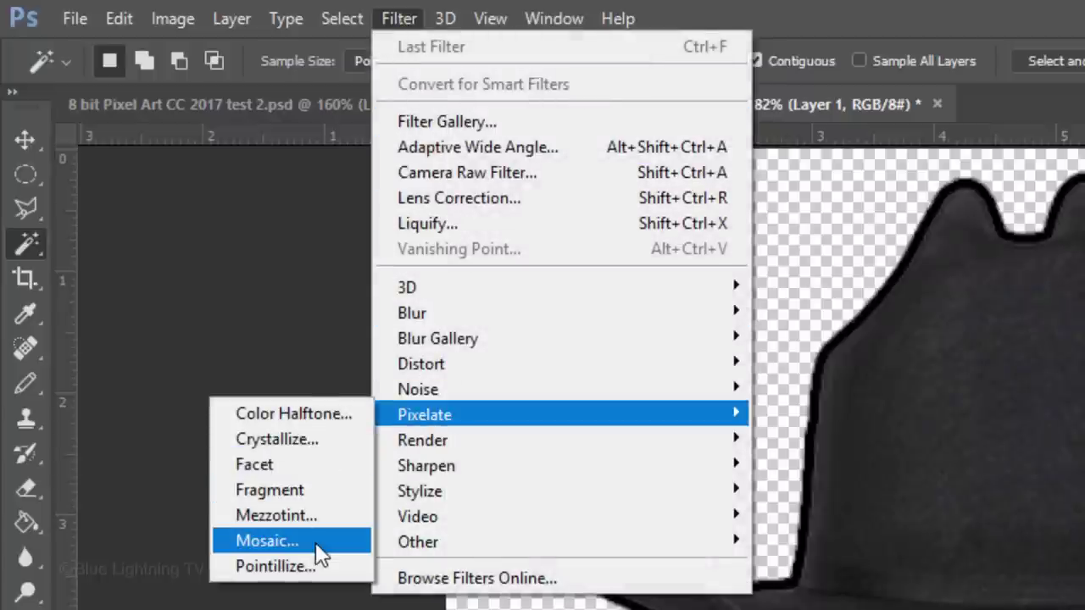
click(315, 546)
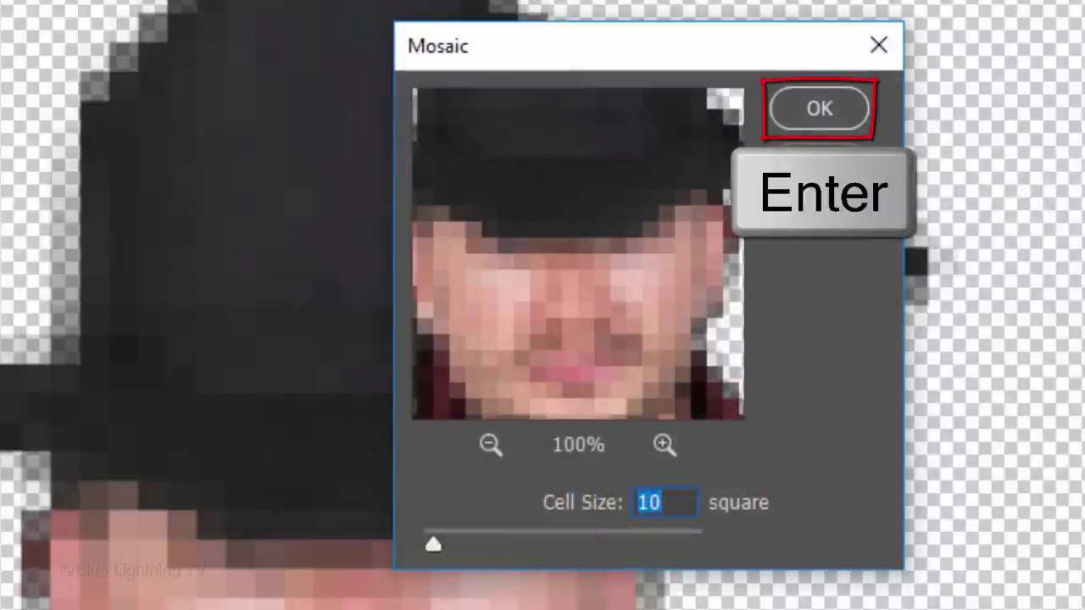
key(Return)
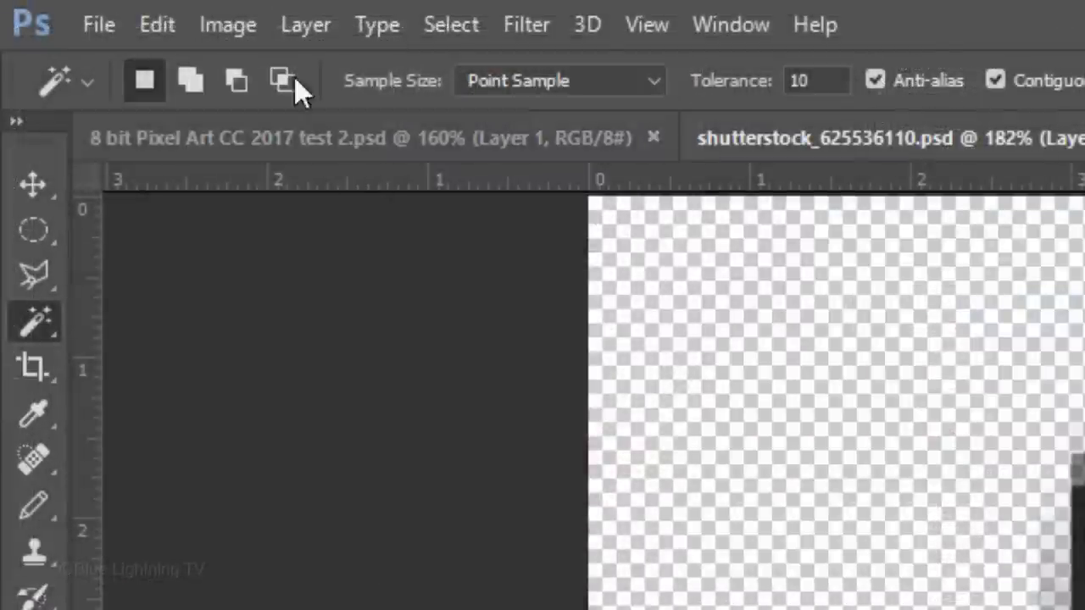
Apply Shadows/Highlights with more options shown, shadows amount 20% and shadows tone 60%
click(76, 8)
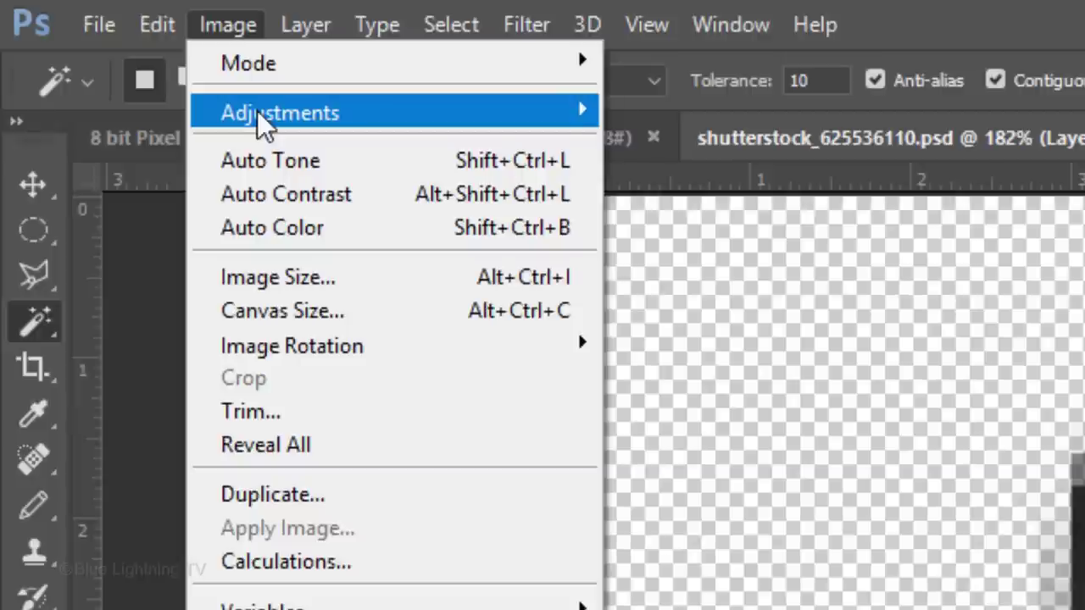
mouse_move(260, 110)
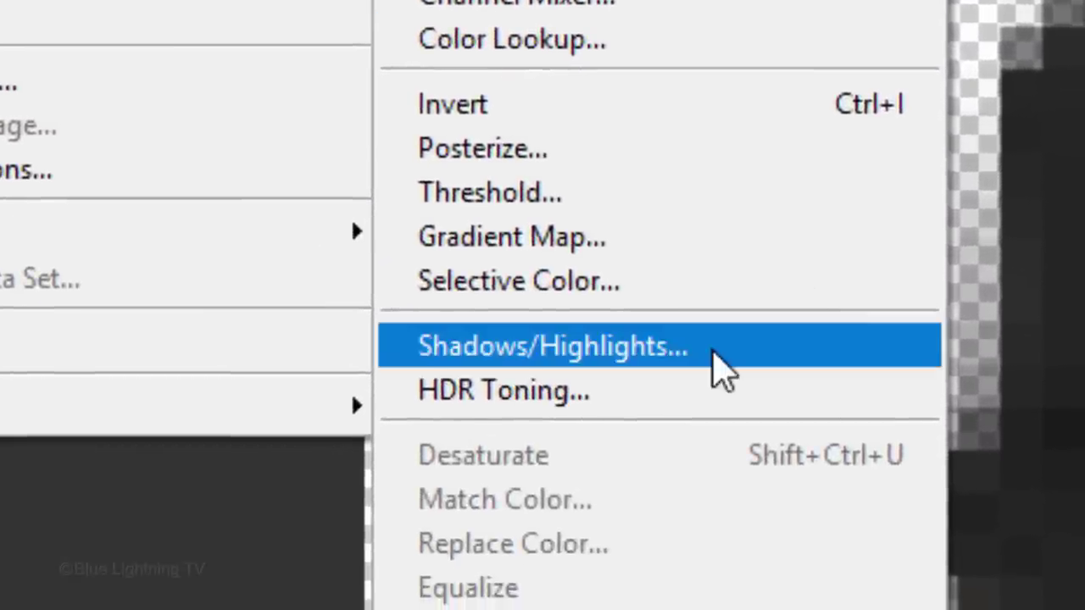
click(712, 349)
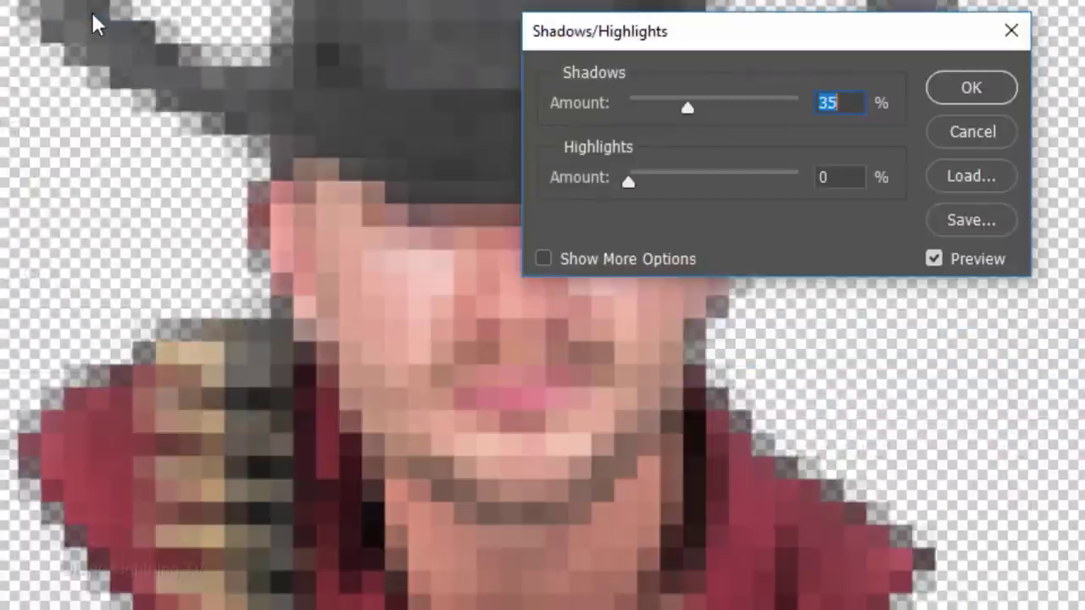
click(542, 259)
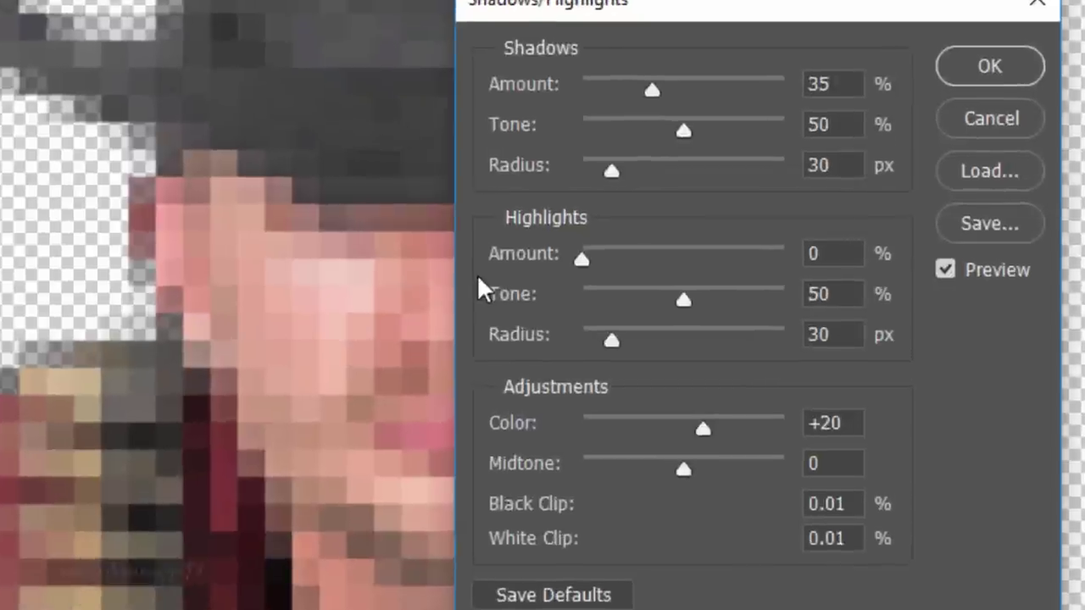
click(835, 84)
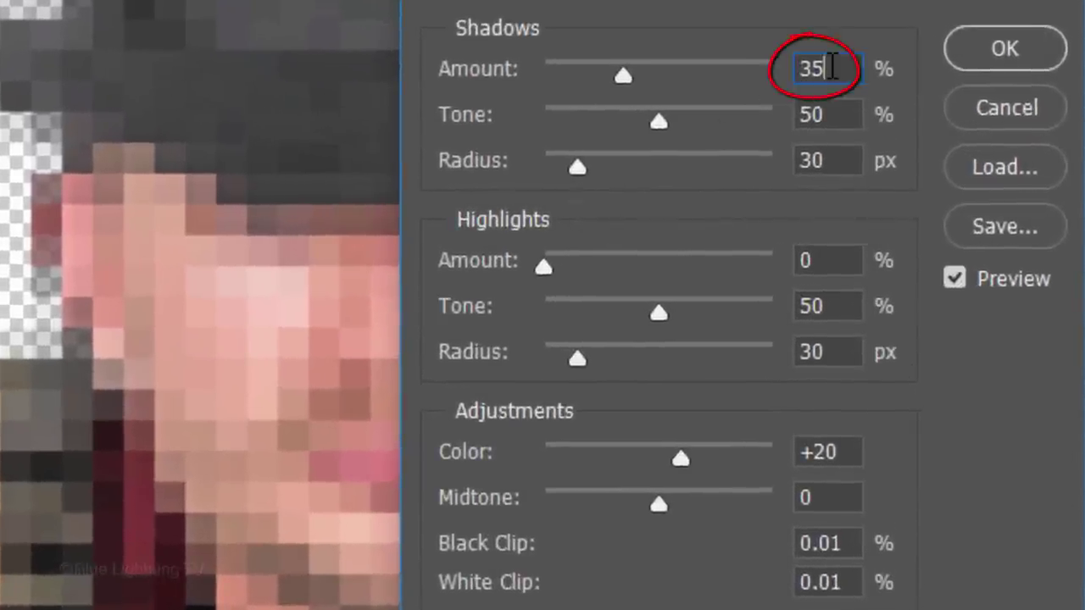
key(BackSpace)
key(BackSpace)
text(20)
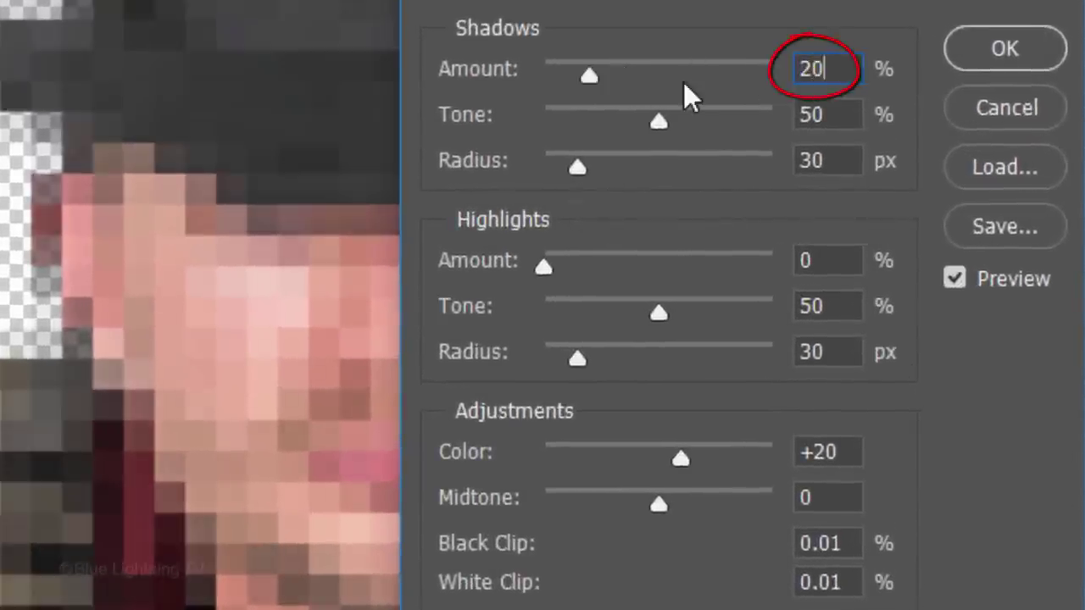
click(832, 117)
key(BackSpace)
key(BackSpace)
text(60)
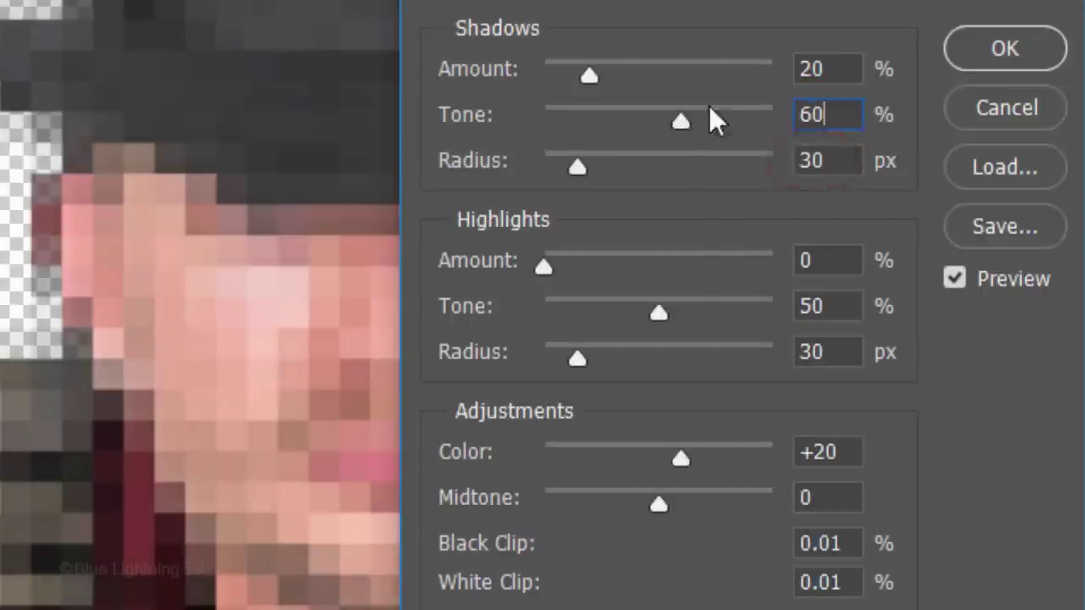
click(1005, 48)
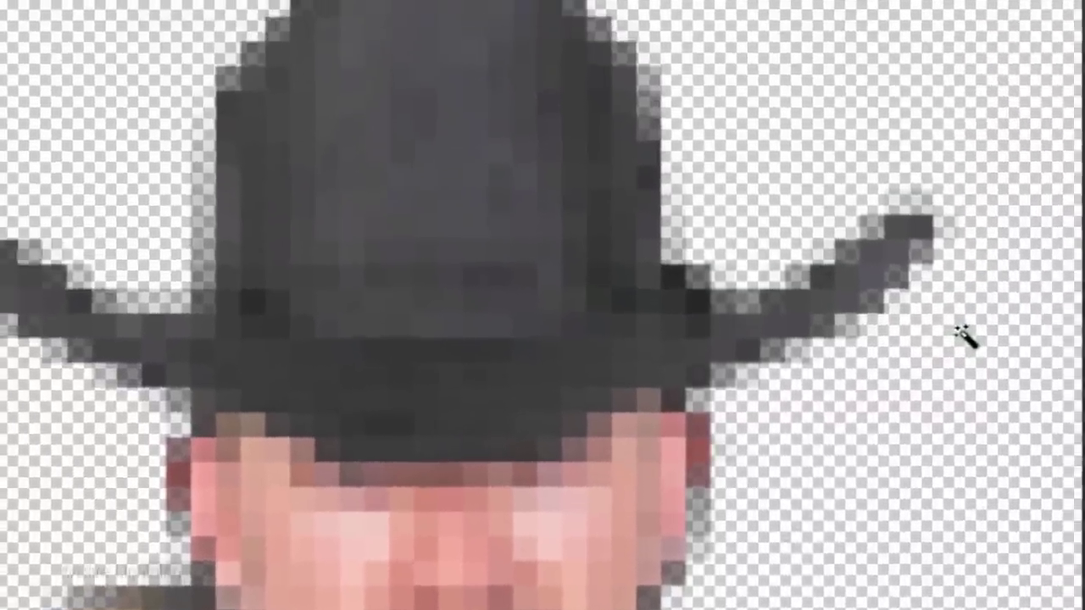
Add a Levels smart filter with midtone input 0.75 and white input 223
key(ctrl+l)
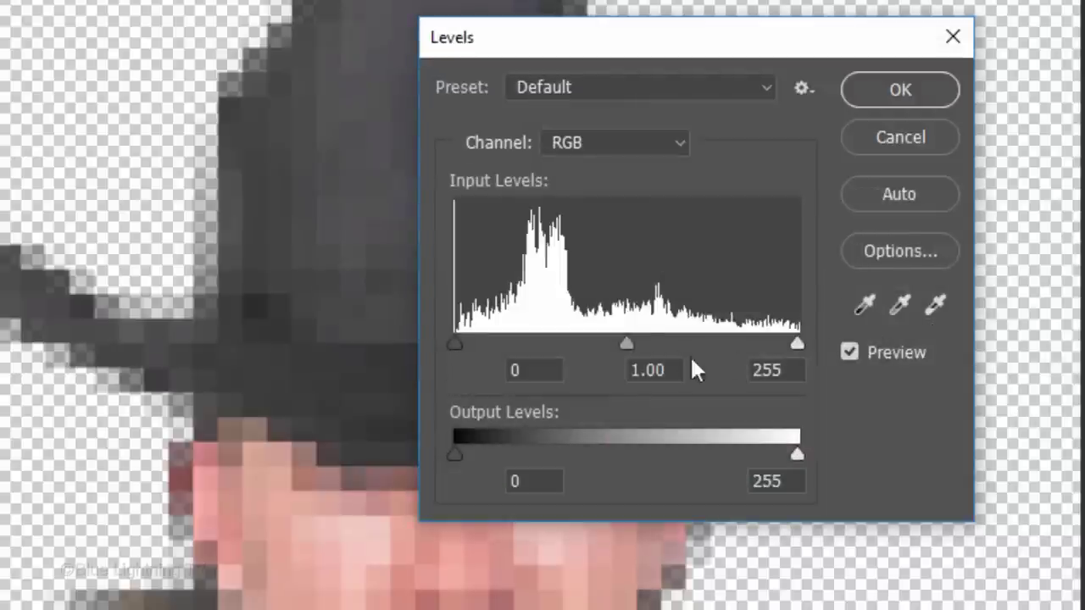
click(666, 370)
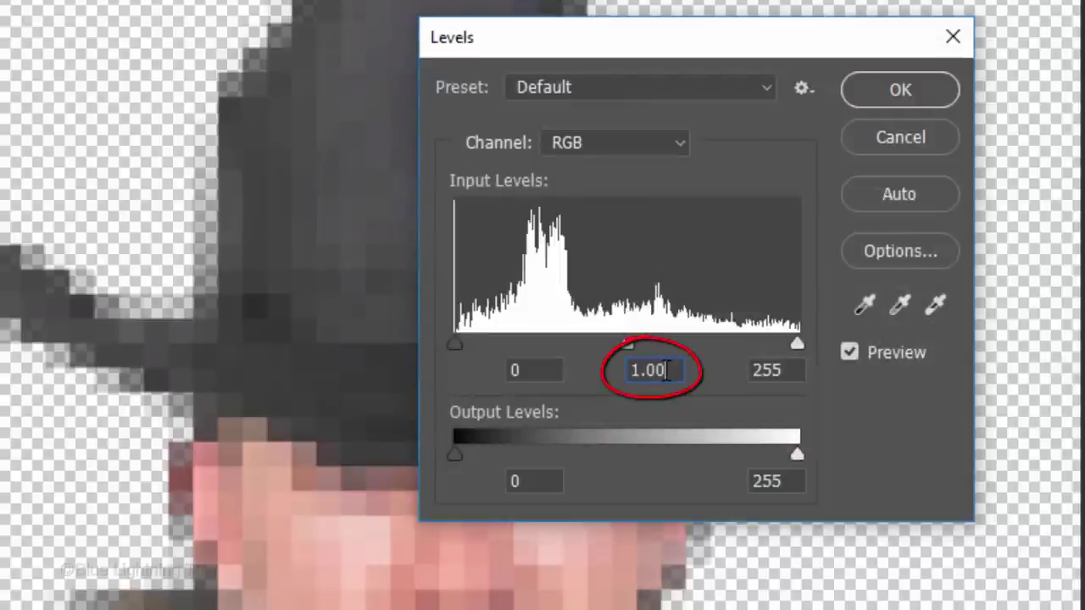
key(BackSpace)
key(BackSpace)
key(BackSpace)
key(BackSpace)
text(.75)
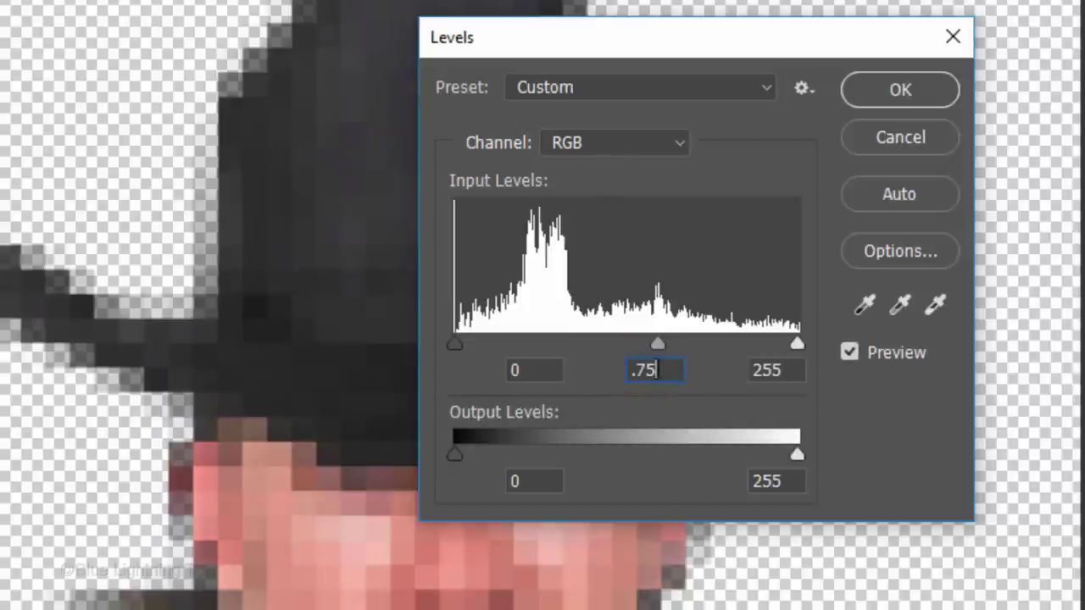
double_click(769, 369)
text(223)
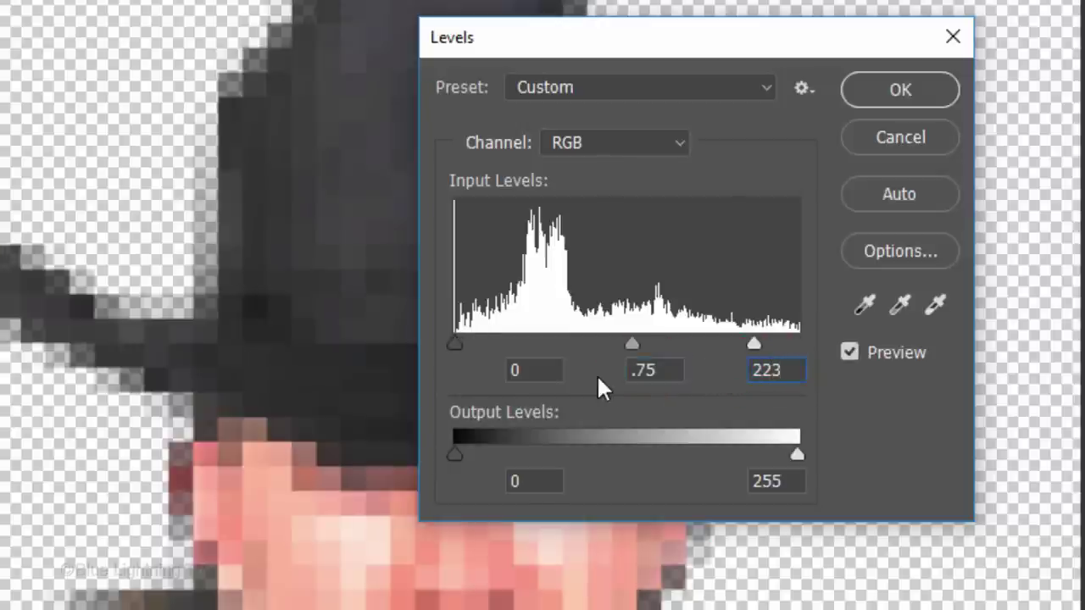
click(900, 91)
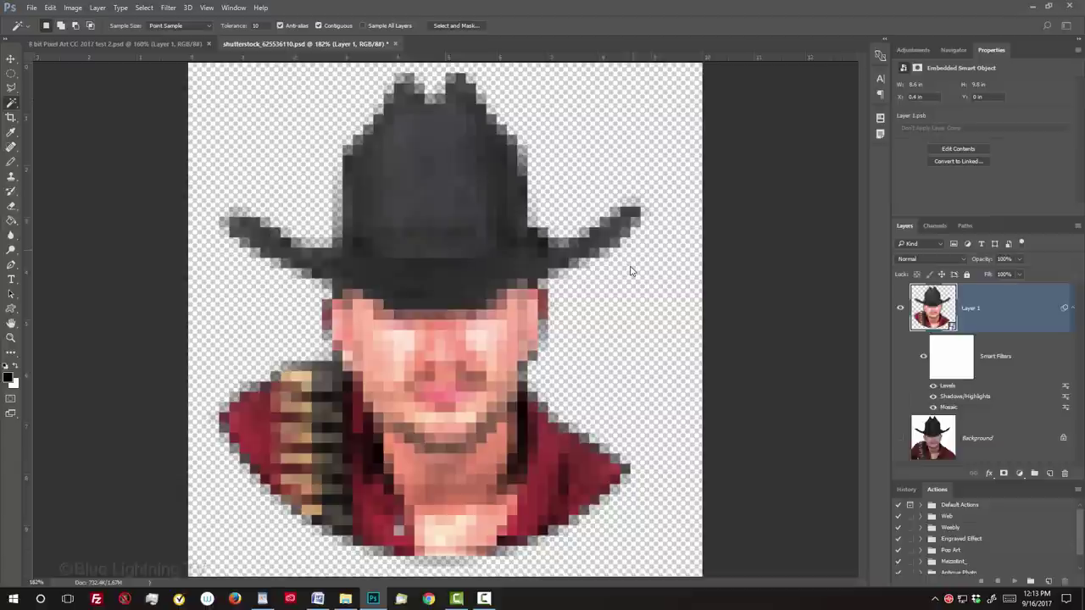
Create a black-background Untitled-1 document sized 10 × 10 px at 50 pixels/inch
key(ctrl+n)
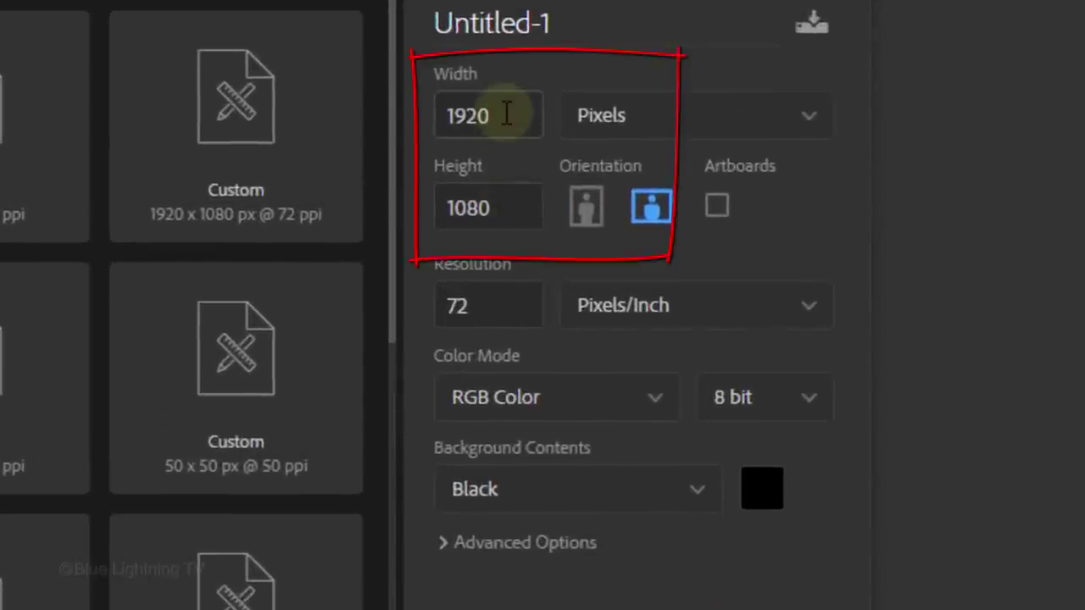
double_click(508, 127)
text(10)
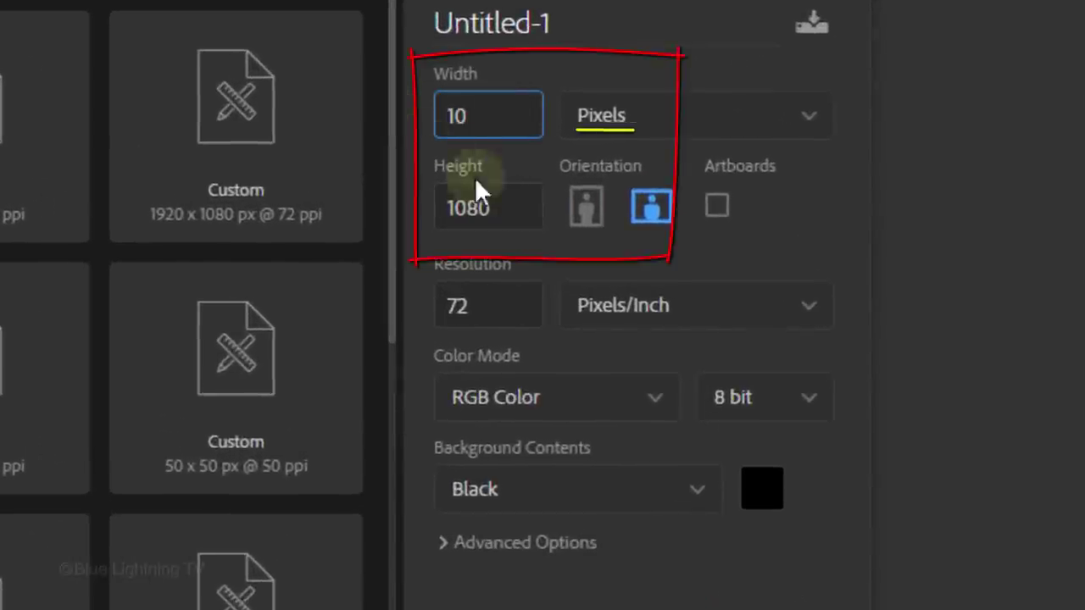
double_click(496, 211)
text(10)
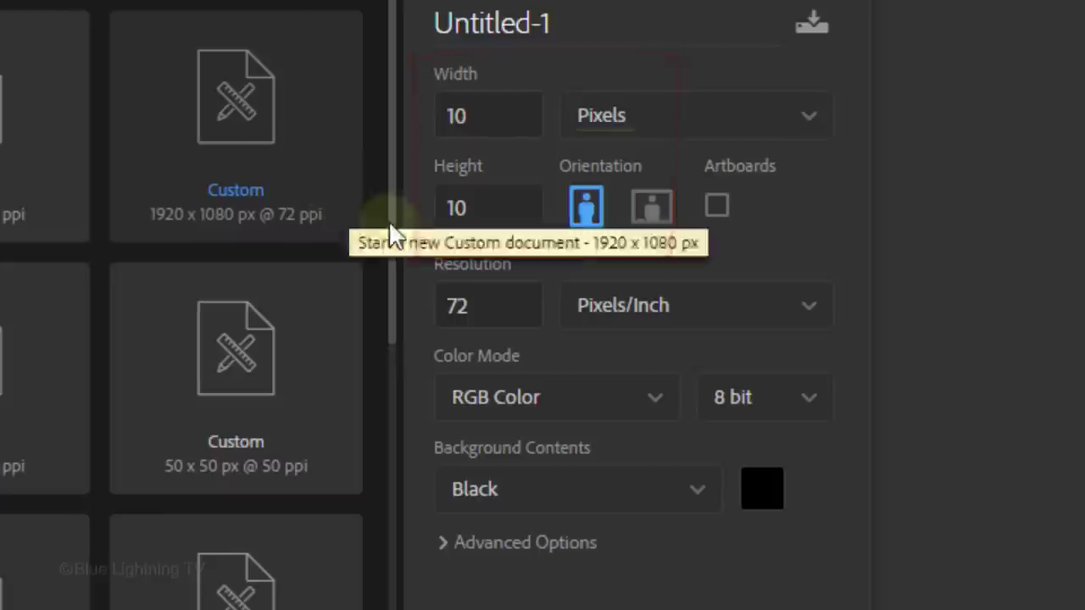
double_click(456, 305)
text(50)
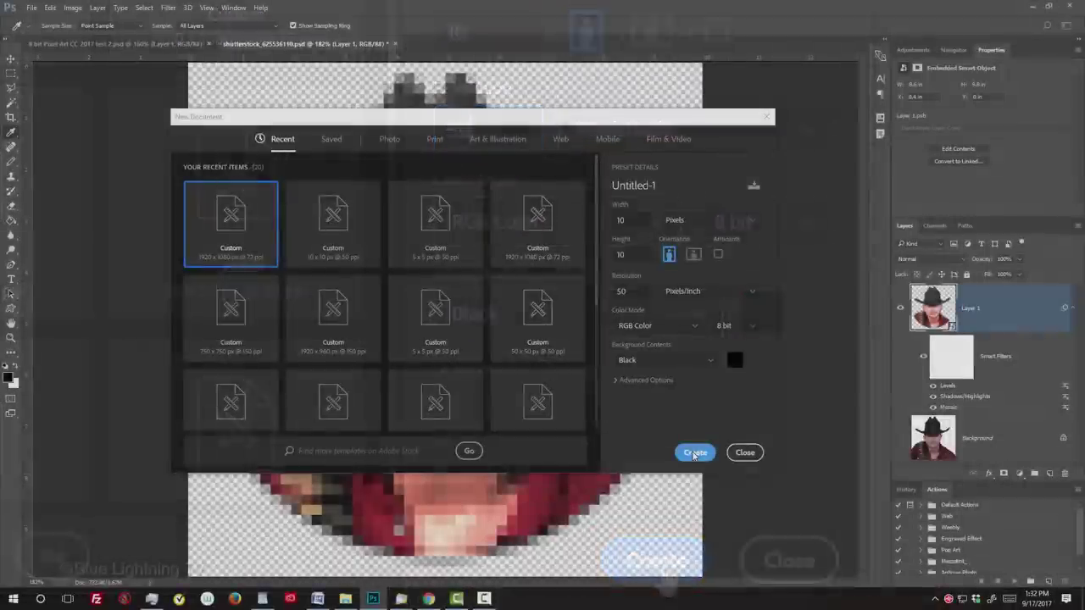
click(661, 562)
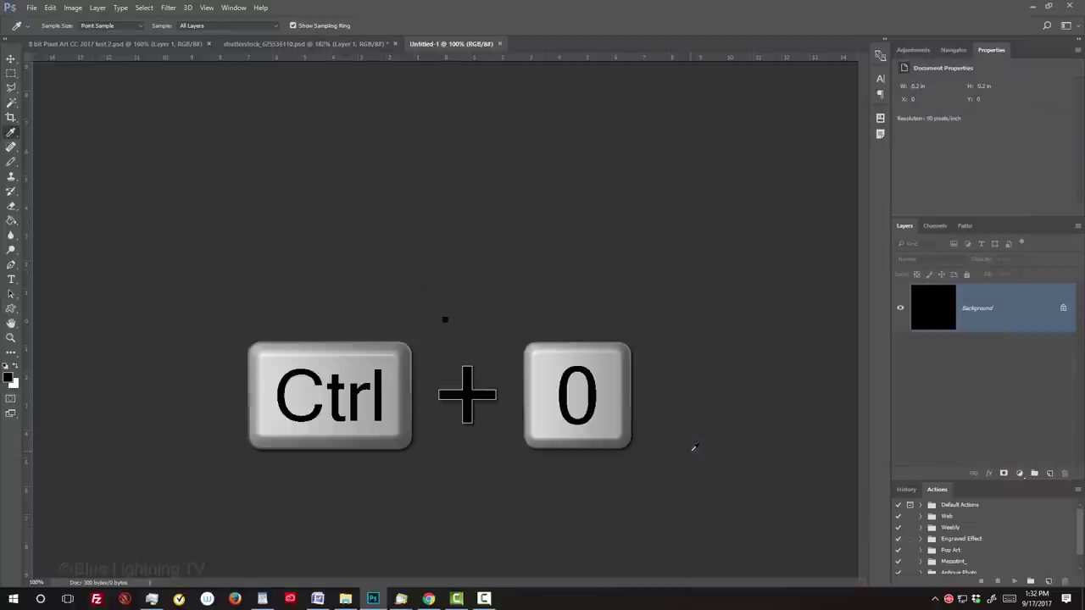
Define the black 10 px square as brush preset 'Sampled Brush 1', then return to shutterstock_625536110.psd
key(ctrl+0)
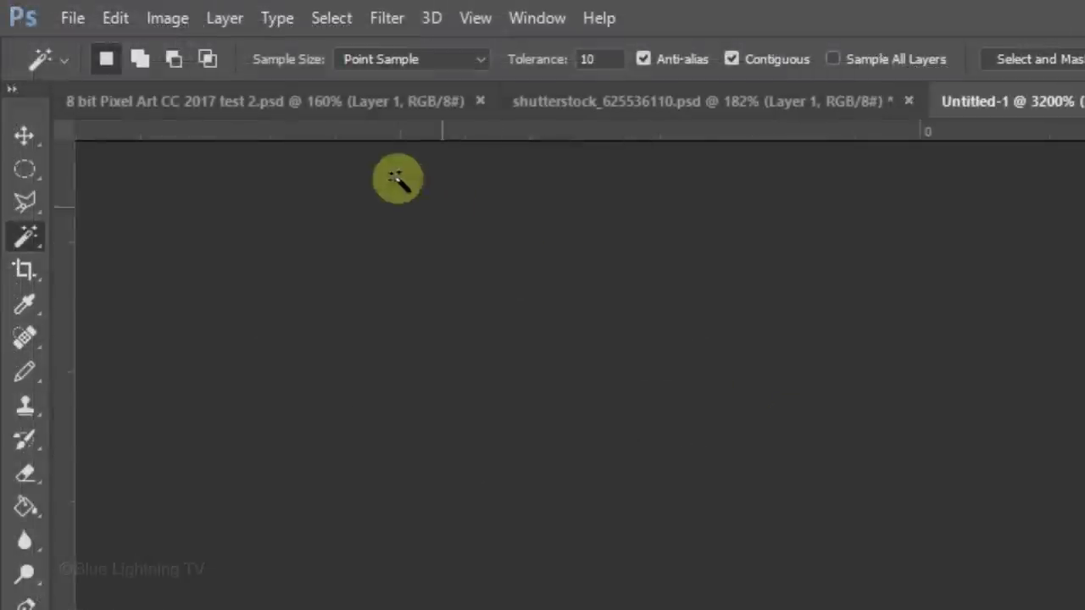
click(117, 17)
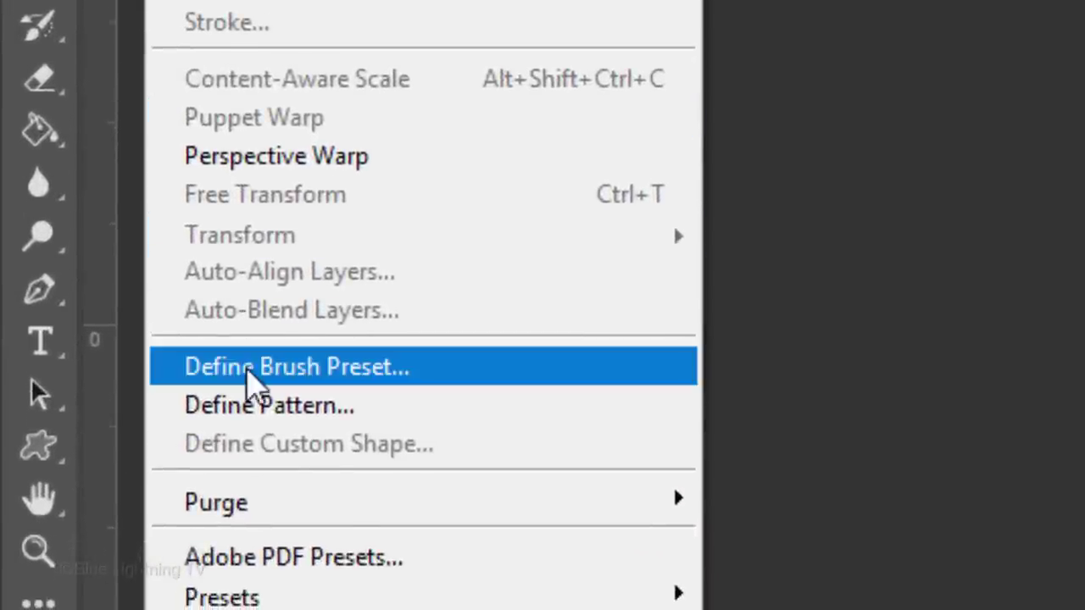
click(251, 367)
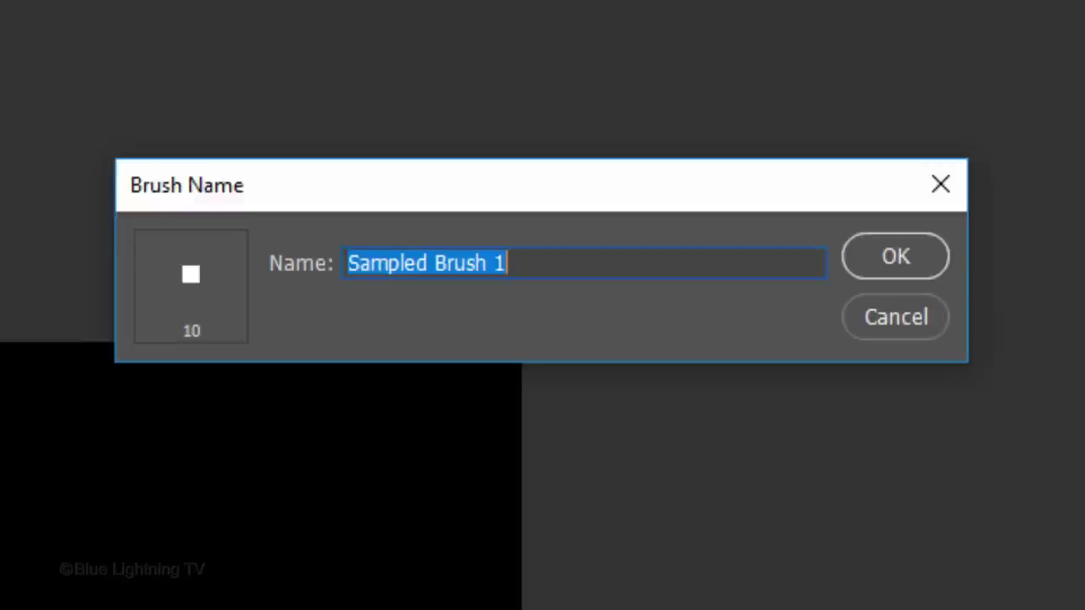
click(905, 257)
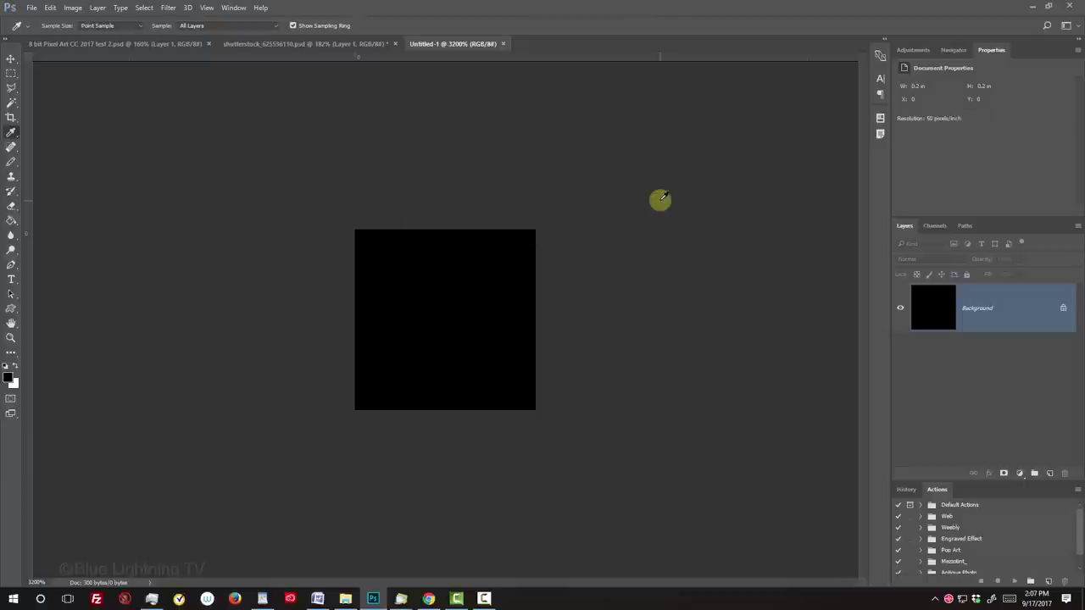
click(298, 44)
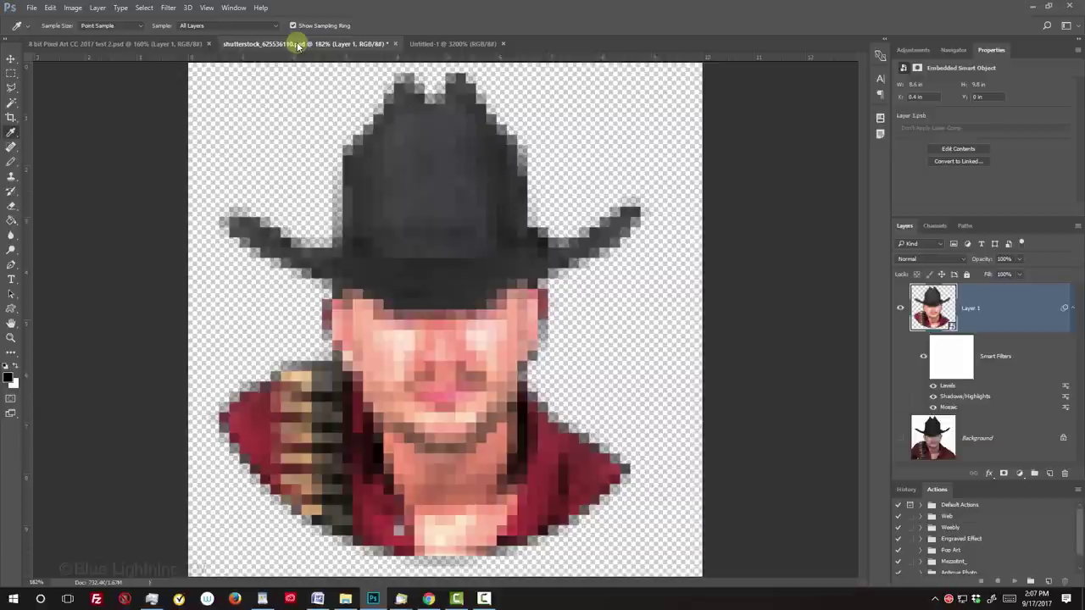
Select the cowboy silhouette with Color Range set to Highlights, Fuzziness 0 and Range 1
key(w)
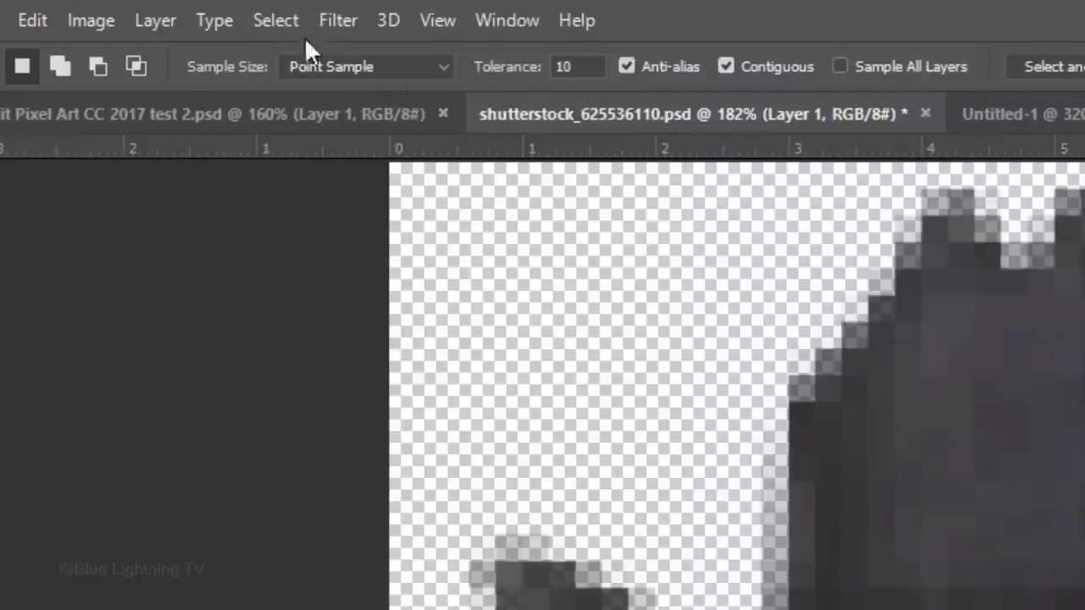
click(145, 9)
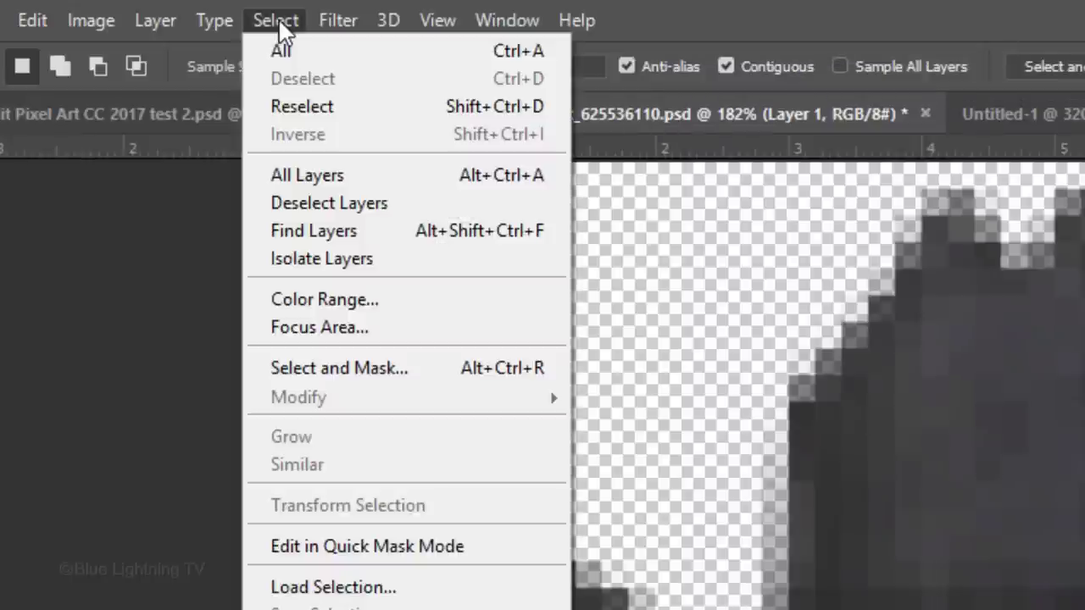
click(296, 299)
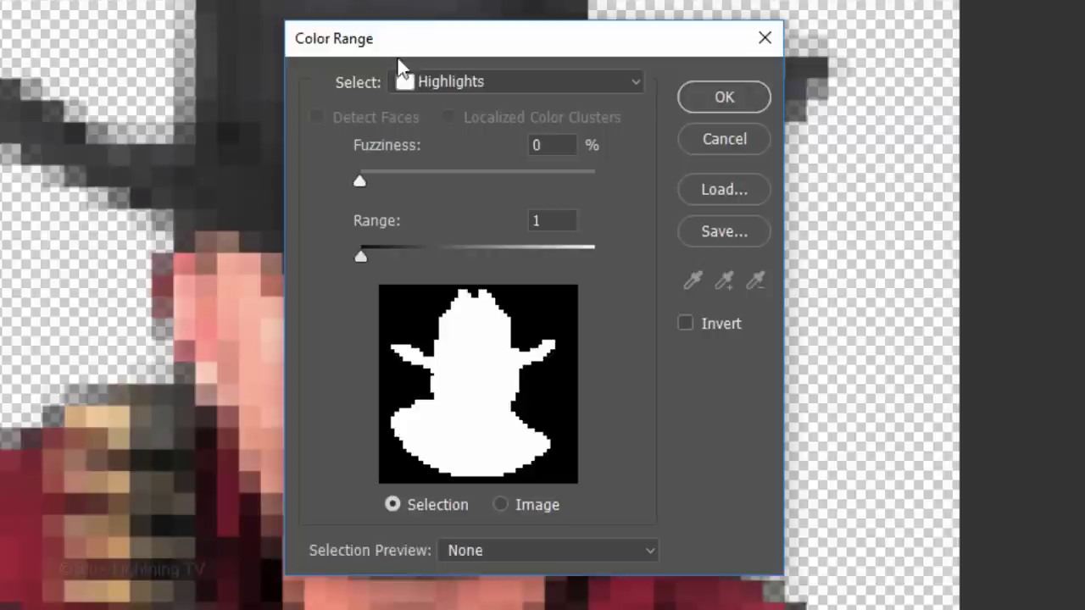
click(545, 84)
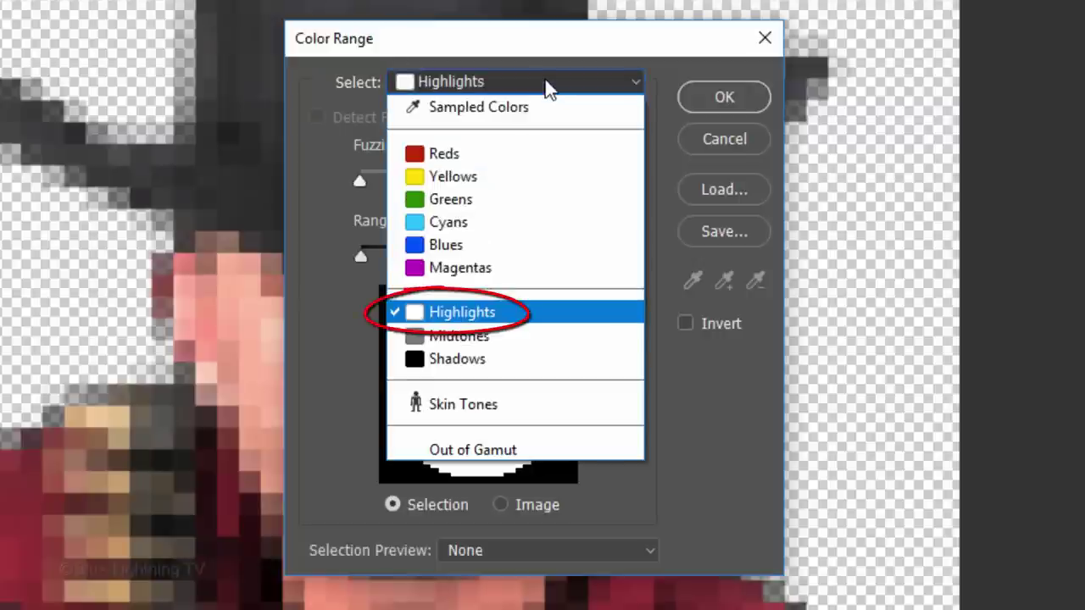
click(547, 85)
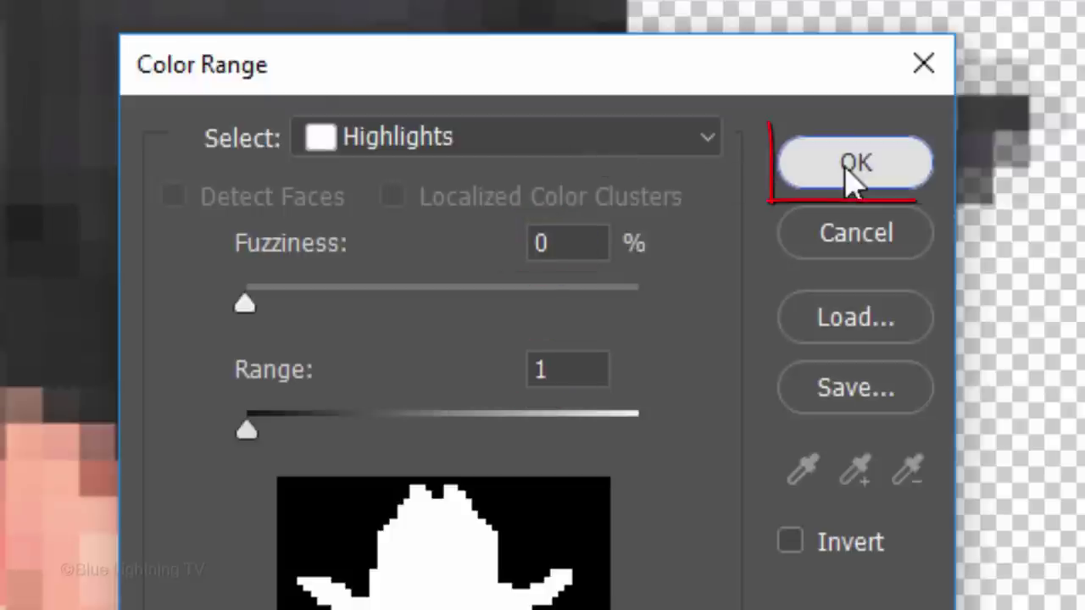
click(853, 171)
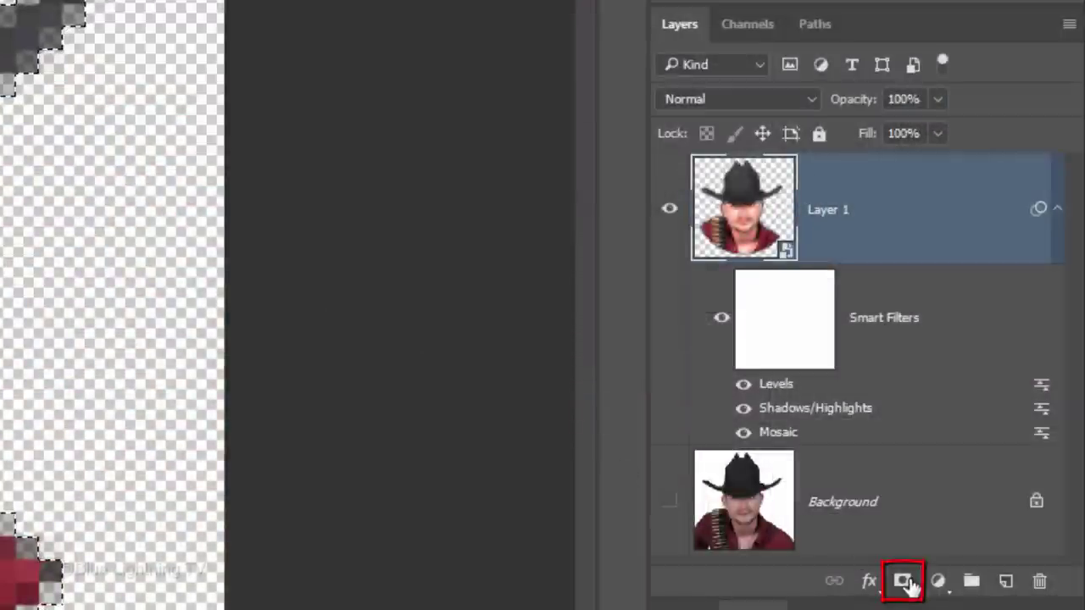
Mask Layer 1 to the silhouette, add a white-filled Layer 2 below, then an empty layer above
click(903, 581)
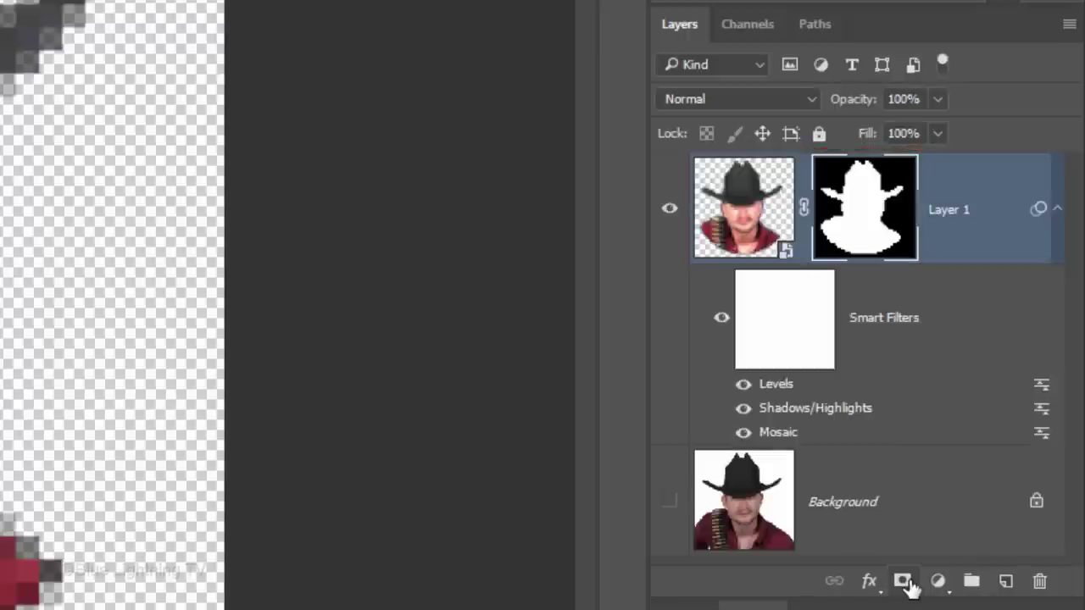
ctrl+click(1006, 583)
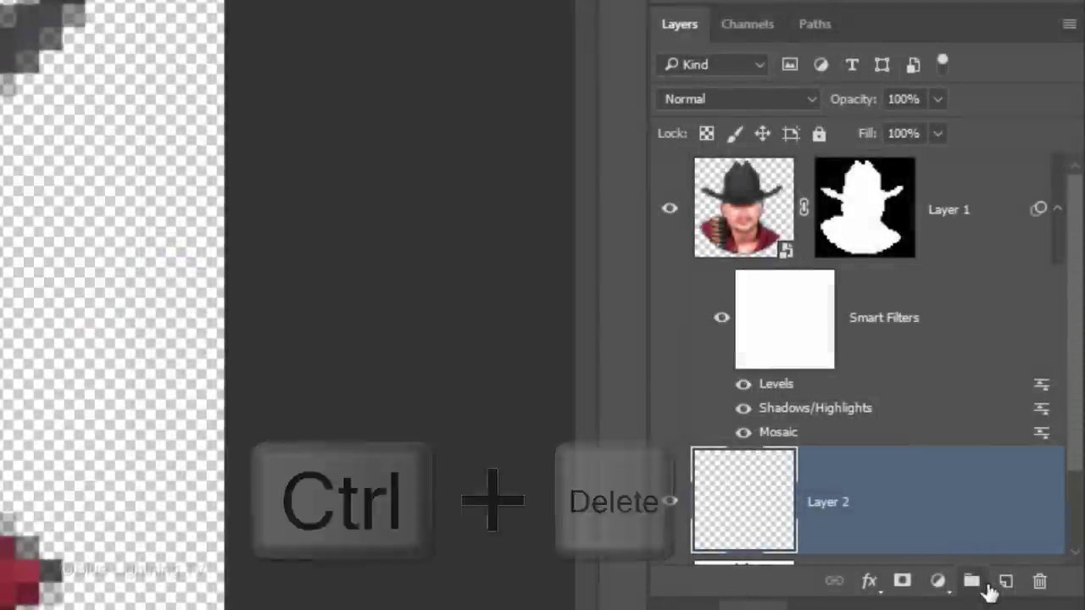
key(ctrl+Delete)
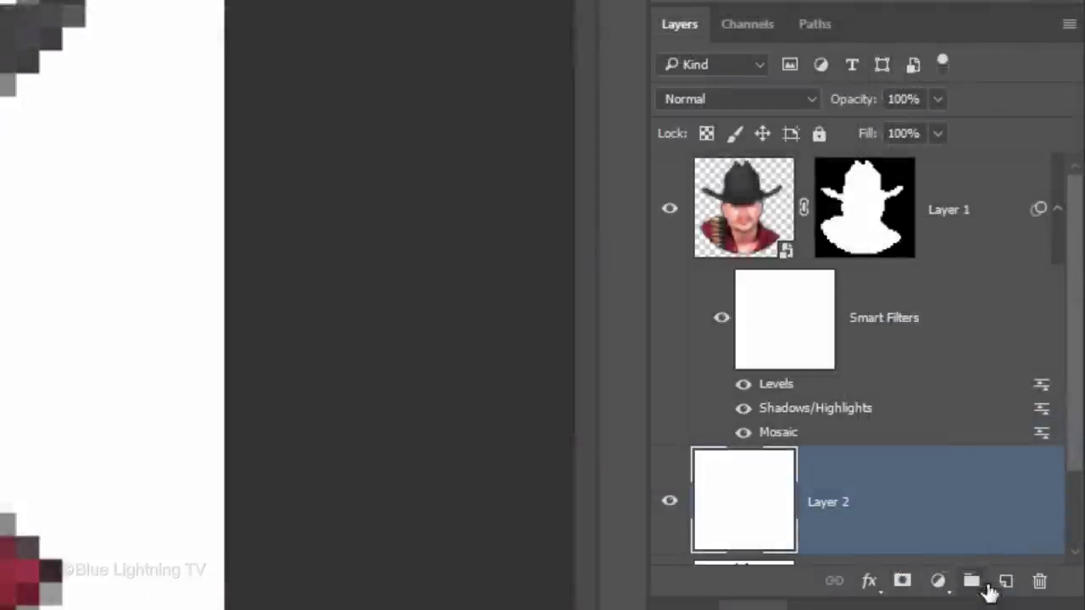
click(752, 218)
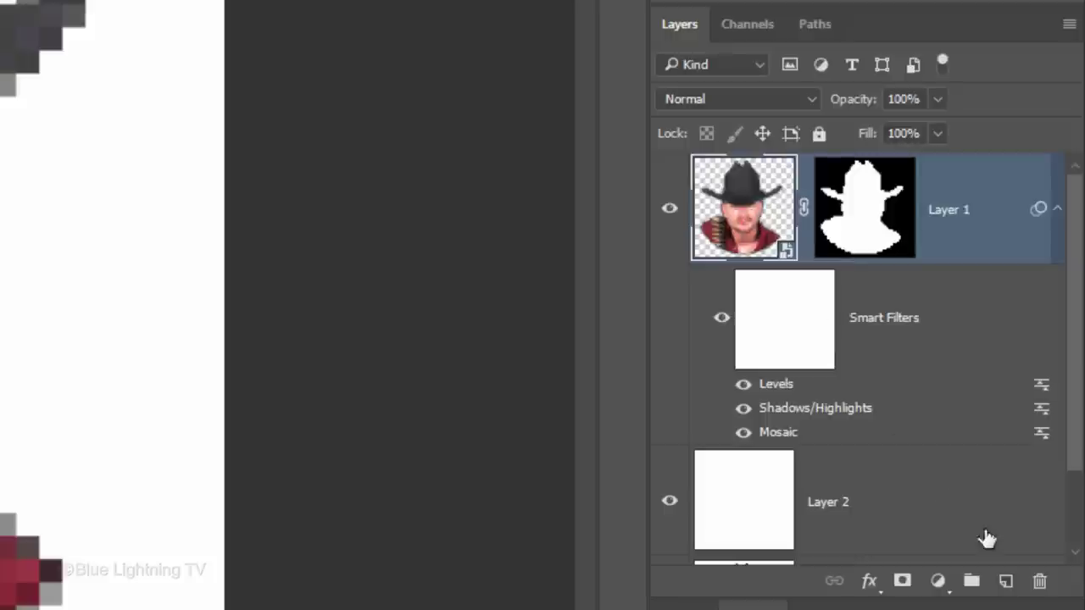
click(1006, 583)
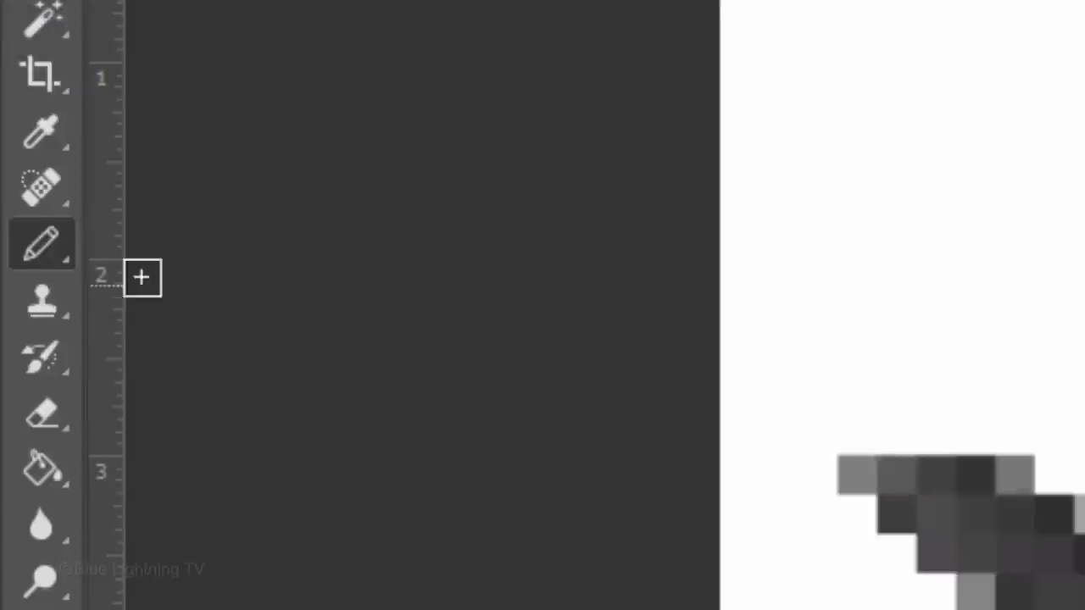
Switch to the Pencil Tool with the 10-pixel square brush tip
right_click(44, 243)
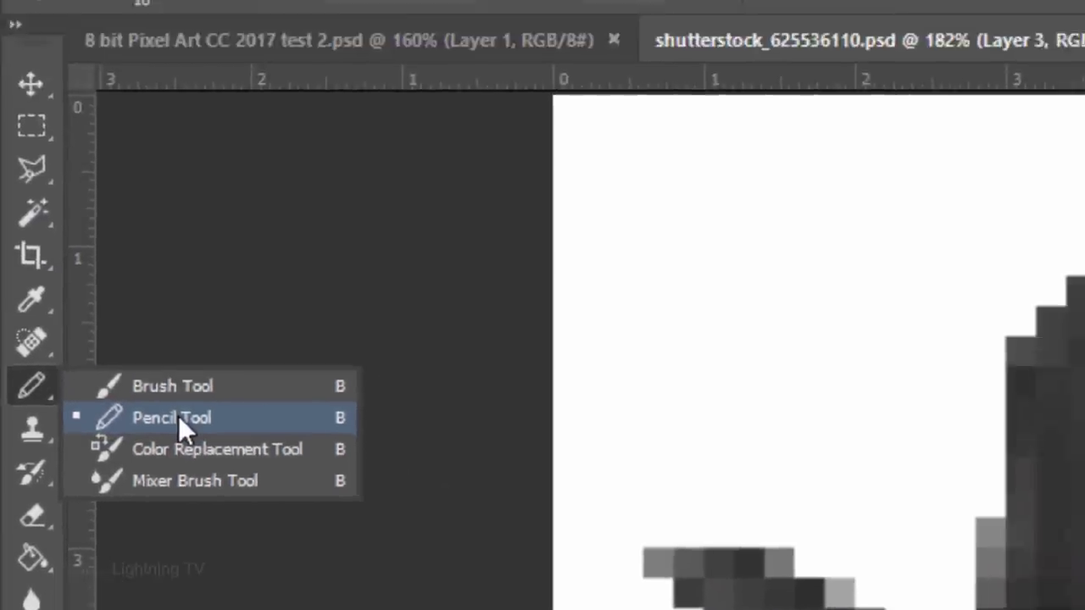
click(222, 331)
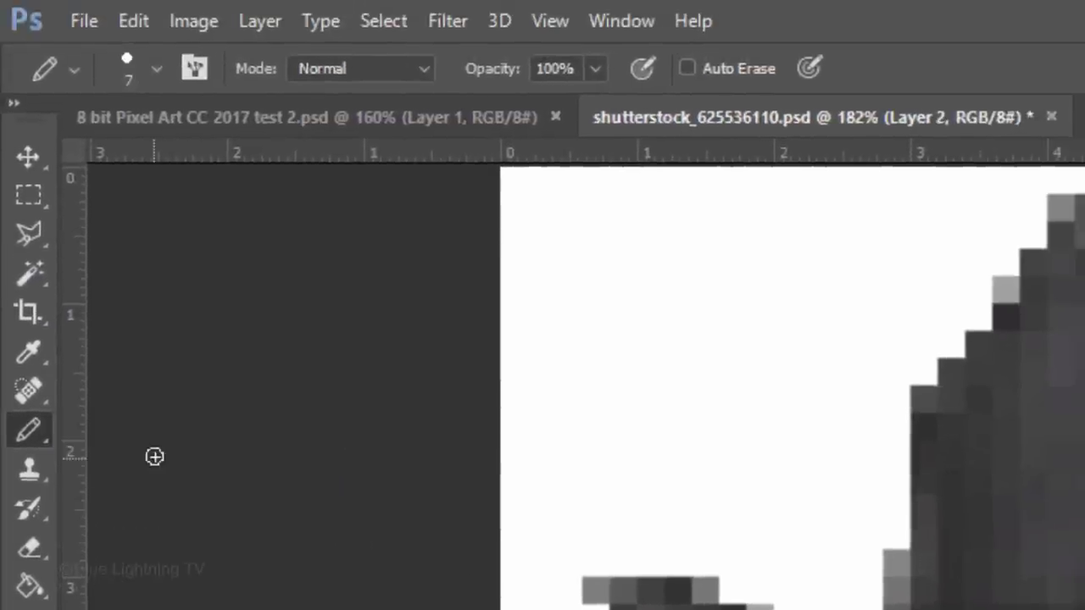
click(155, 69)
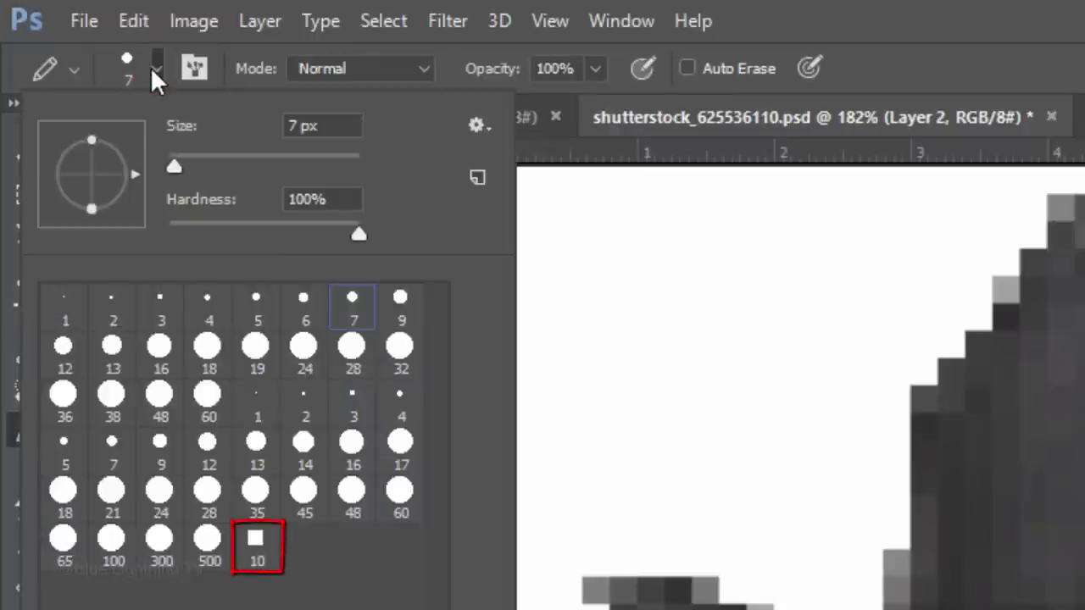
click(255, 547)
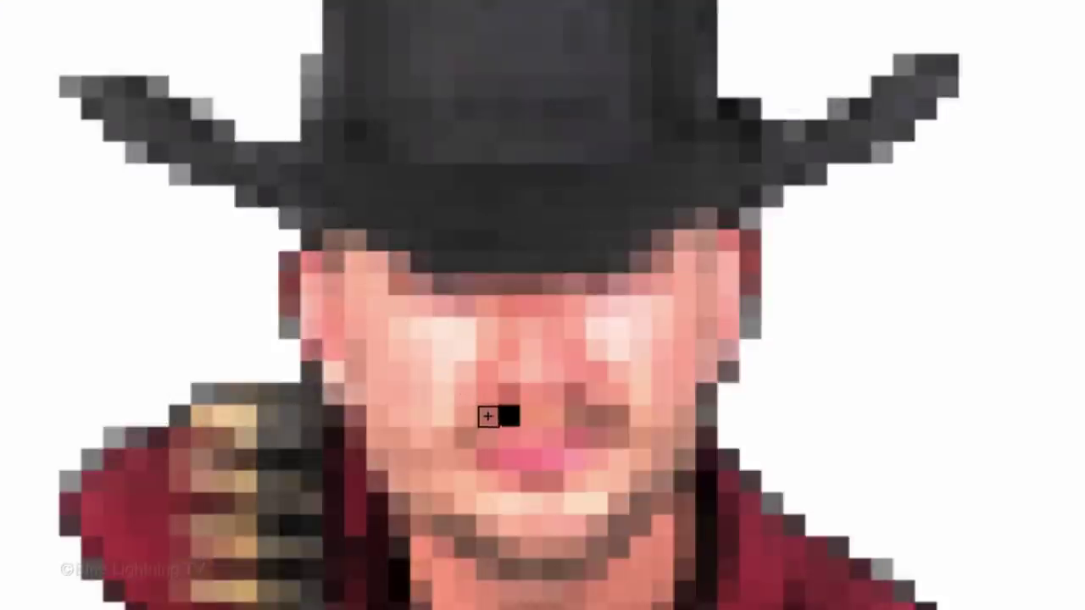
Paint black pixels for the two eyes and a wide smiling mouth with upturned corners
click(488, 415)
click(573, 418)
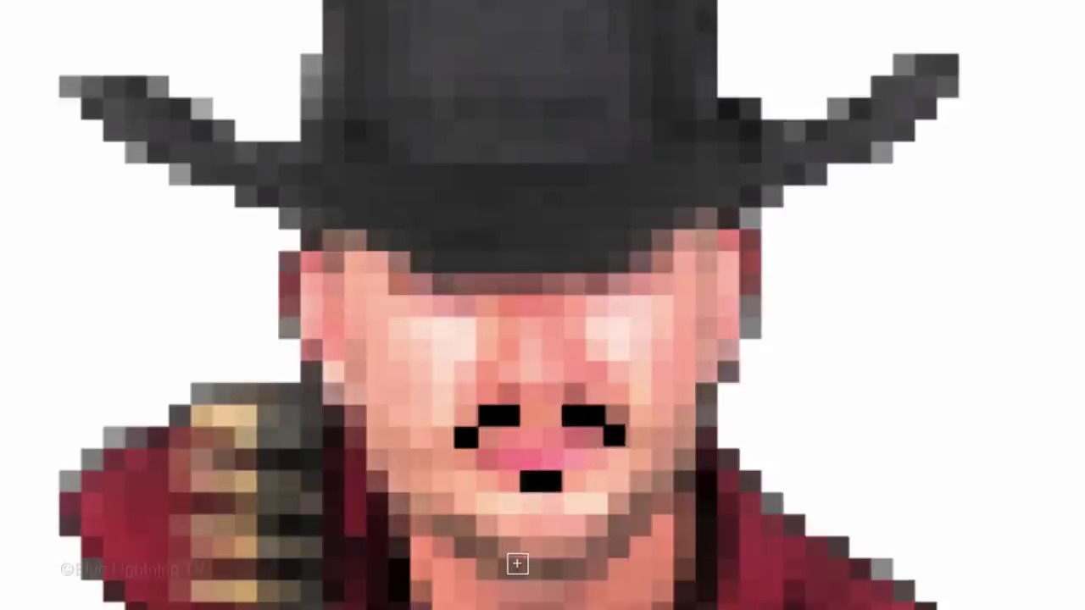
drag(509, 567, 576, 563)
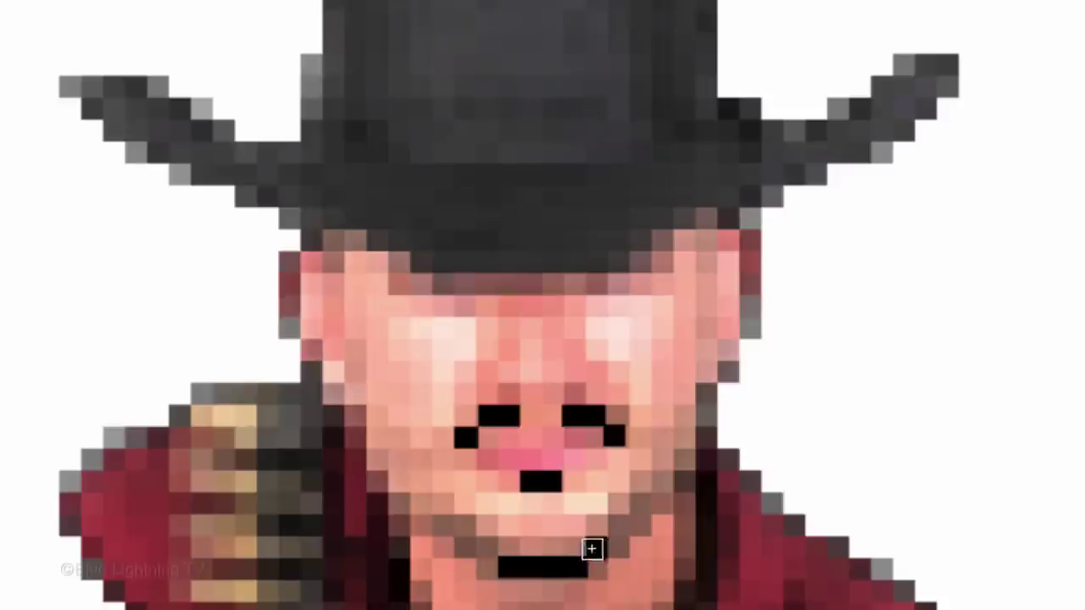
click(593, 548)
click(488, 549)
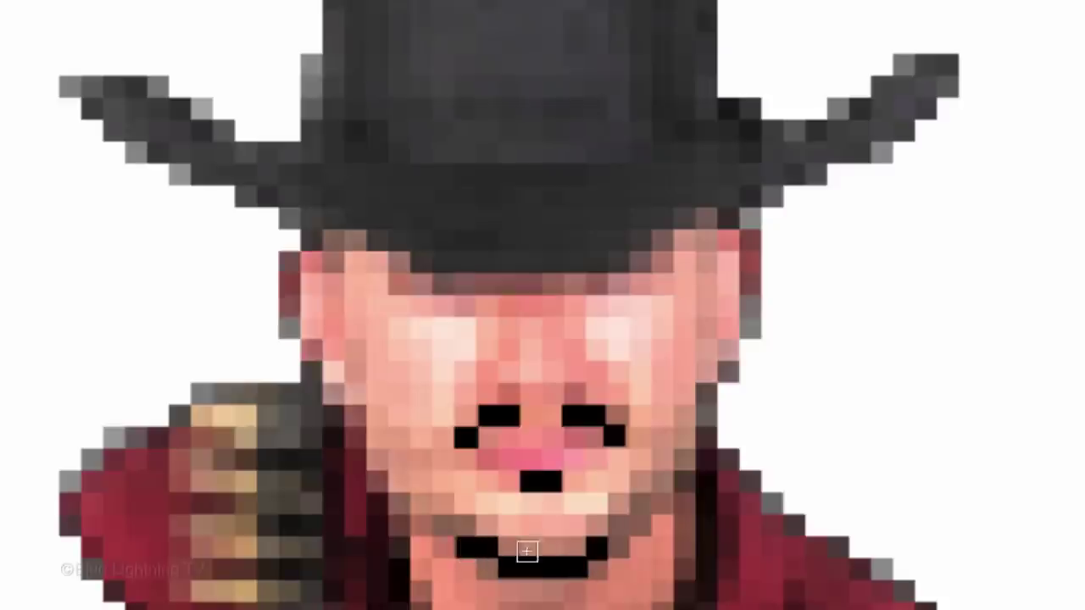
click(617, 547)
click(447, 526)
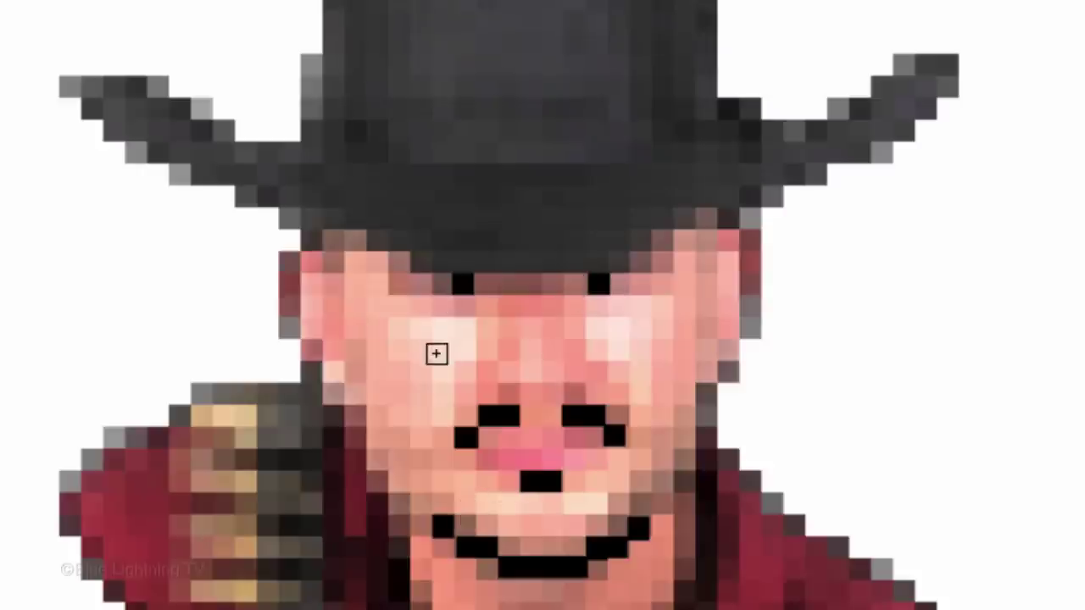
key(x)
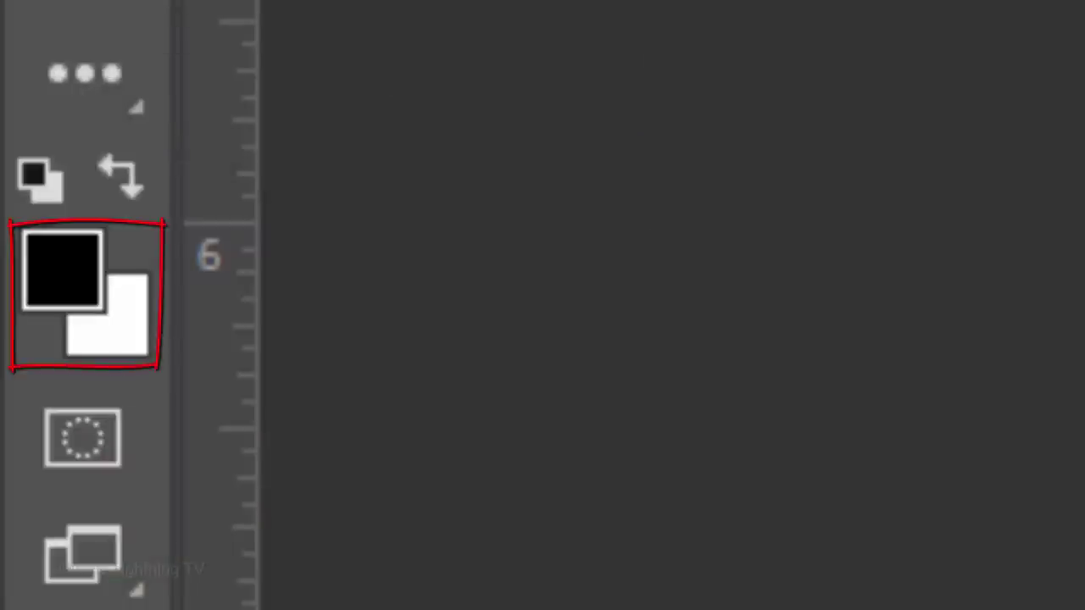
Paint white highlight pixels on both sides of each black eye
key(x)
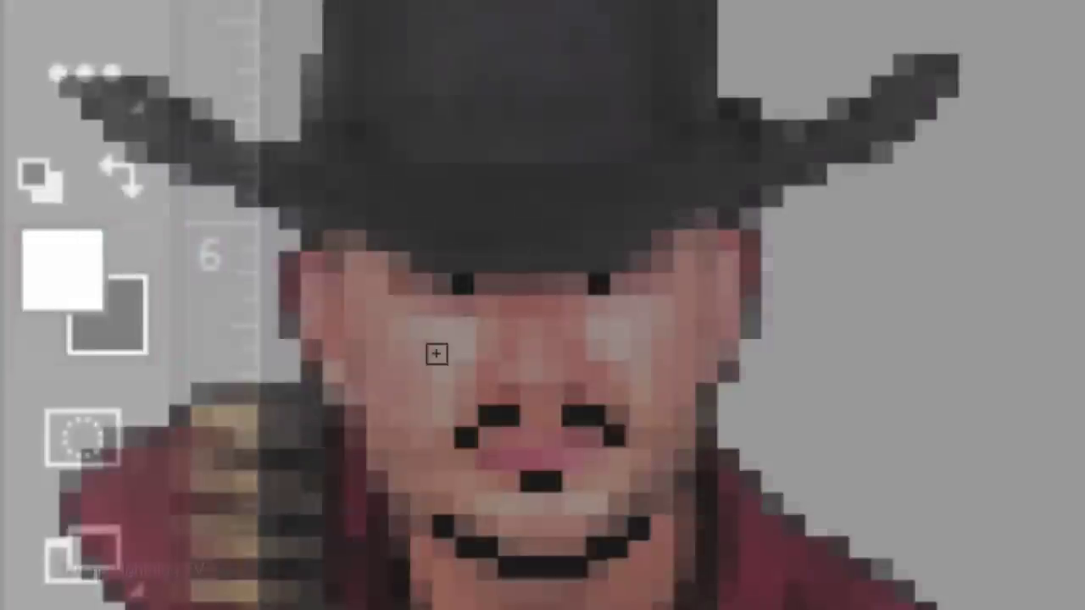
click(442, 284)
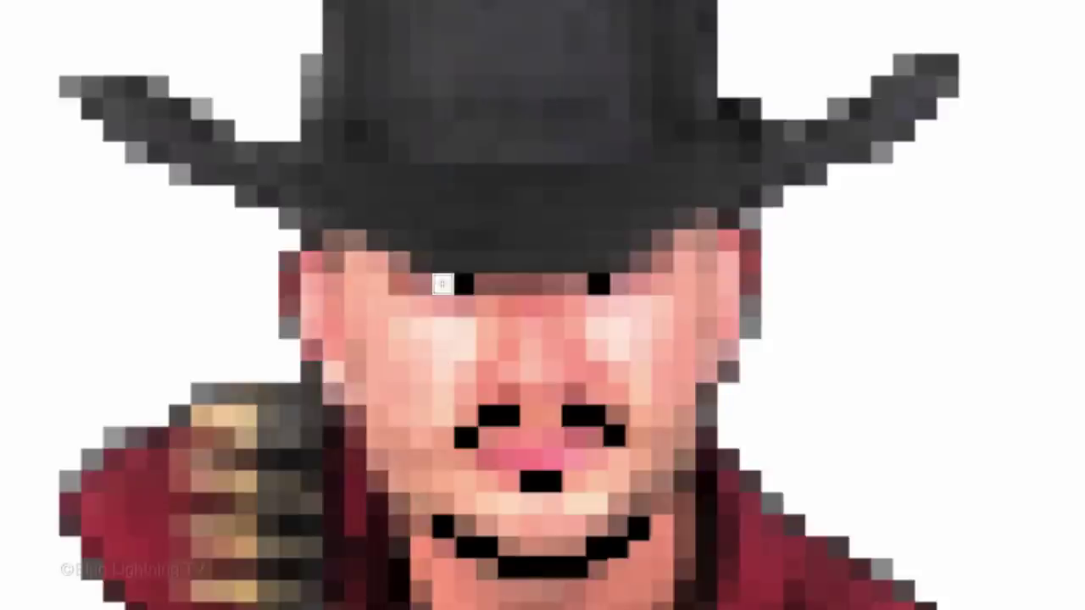
click(486, 282)
click(576, 285)
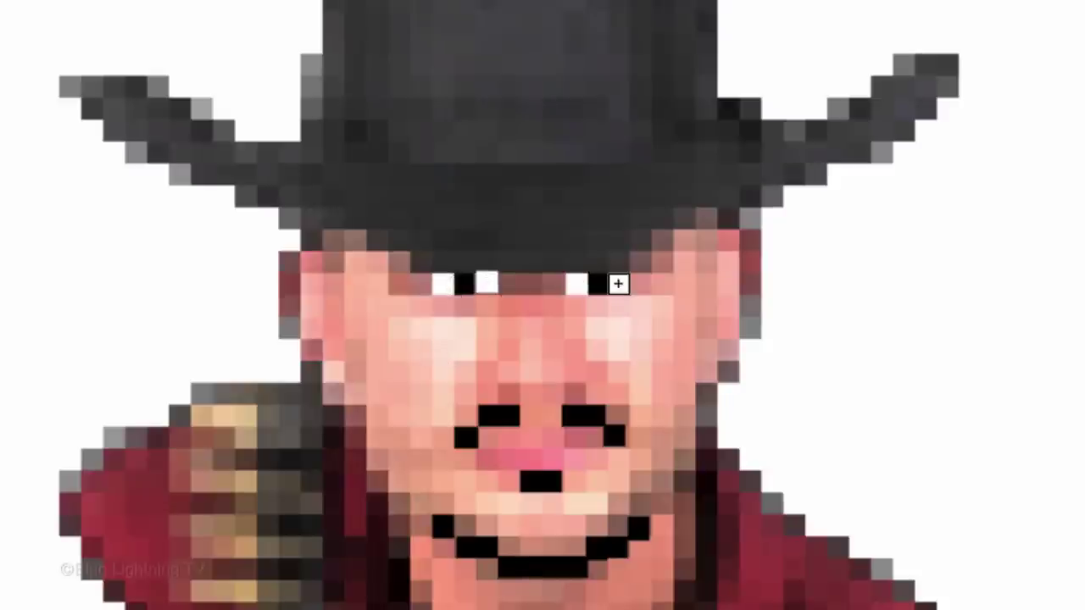
click(619, 283)
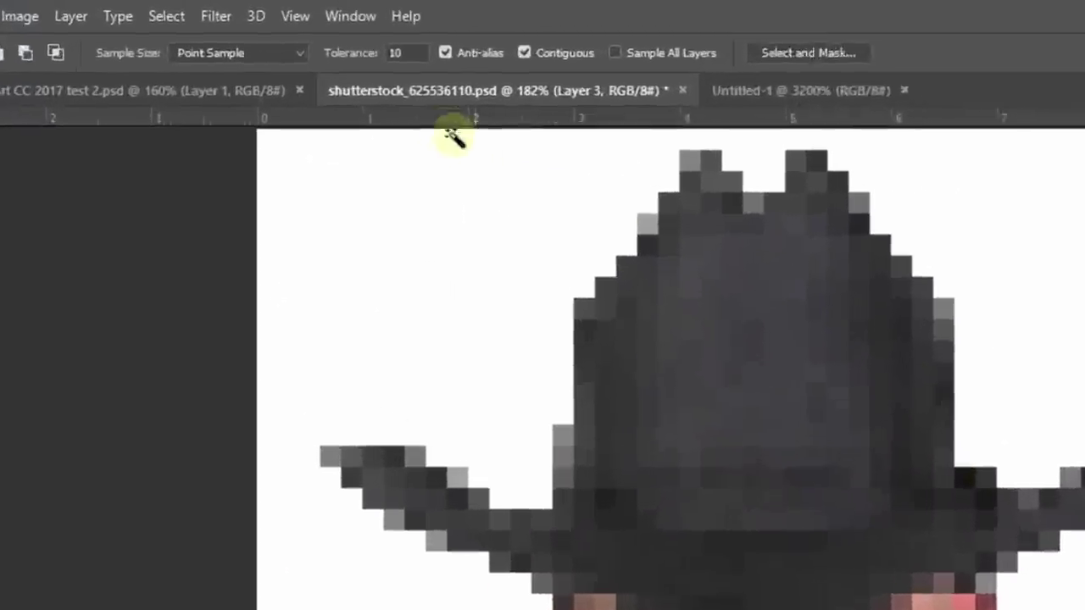
Create a New Guide Layout with 50 columns and 50 rows, then toggle guide visibility
click(302, 20)
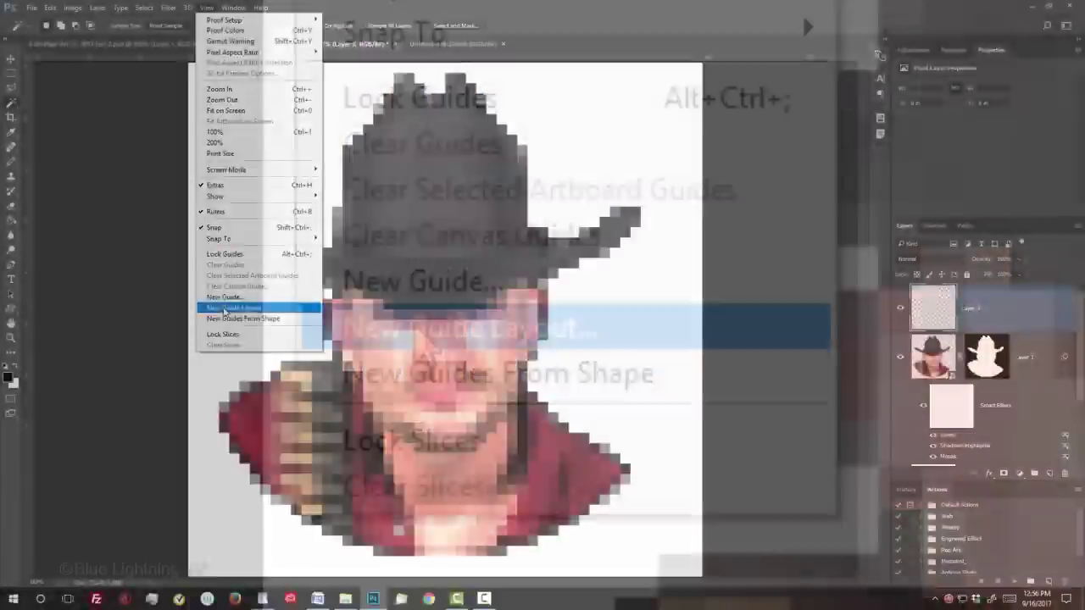
click(417, 342)
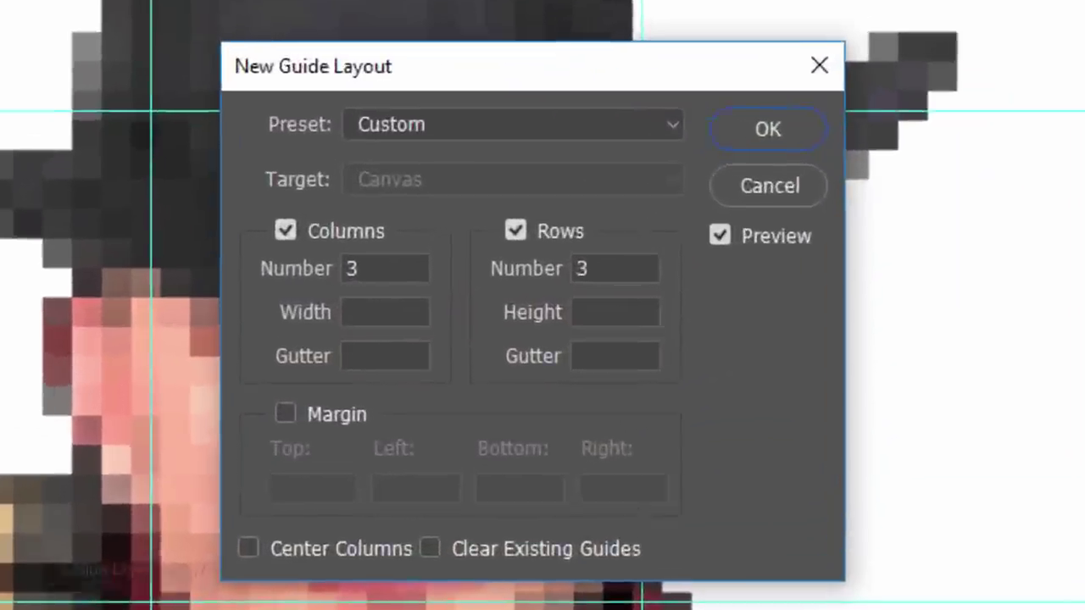
click(421, 278)
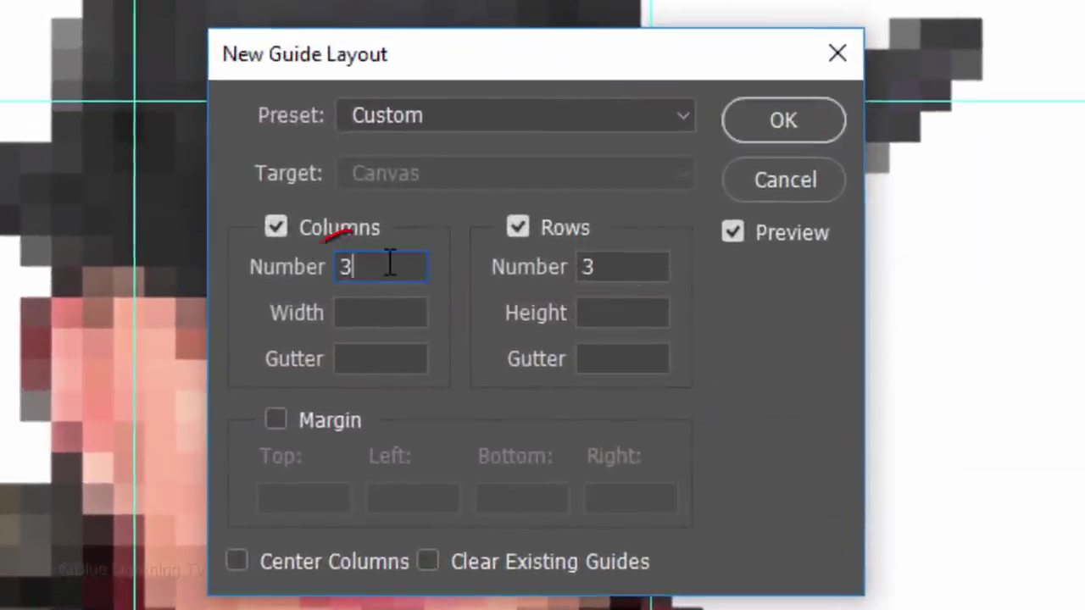
double_click(389, 264)
text(50)
click(619, 271)
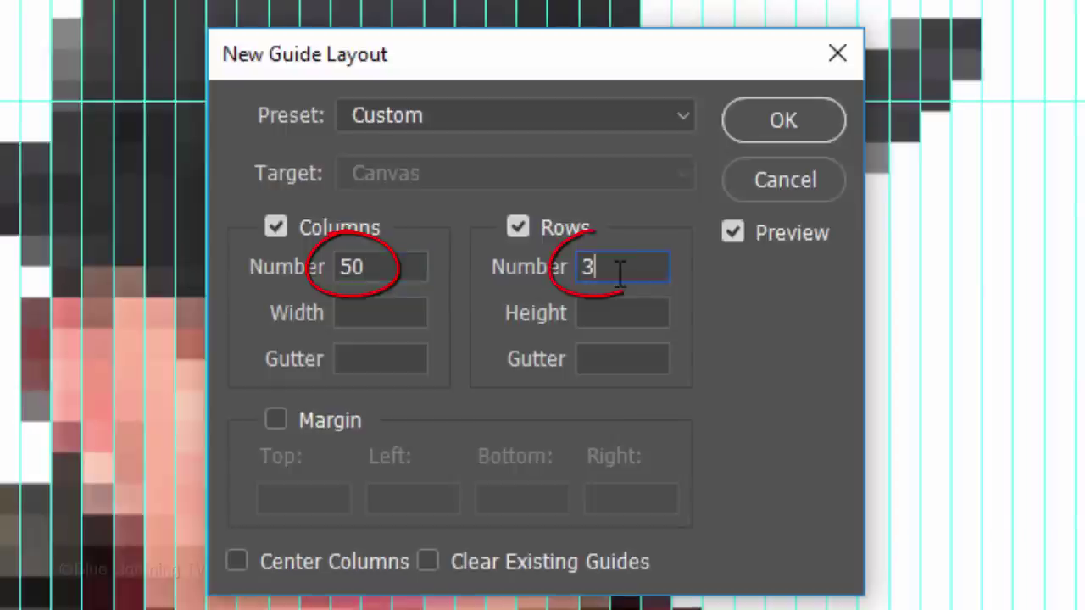
key(BackSpace)
text(50)
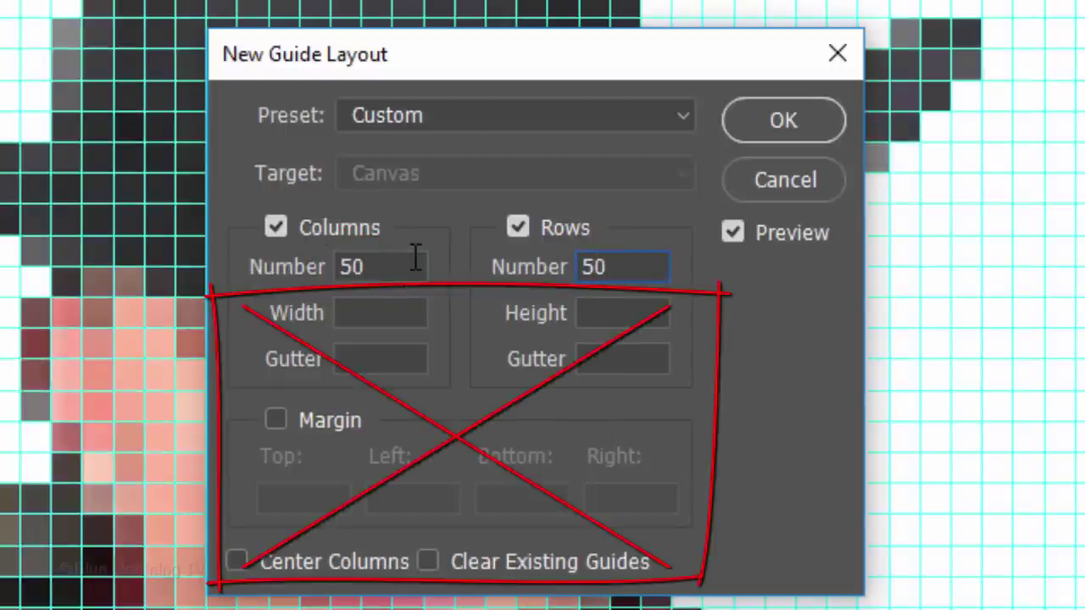
click(778, 123)
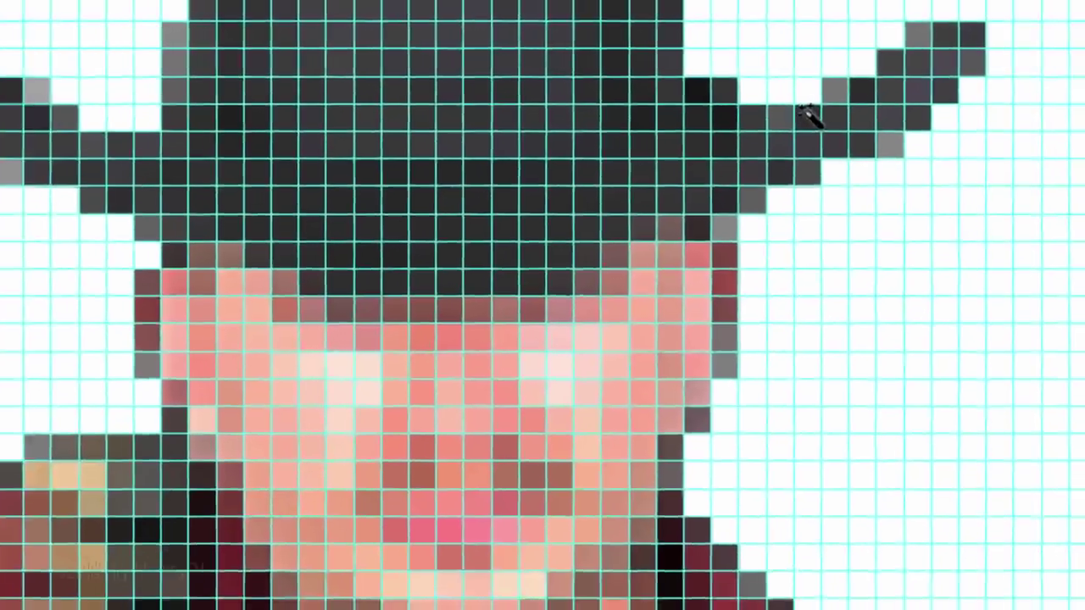
key(ctrl+h)
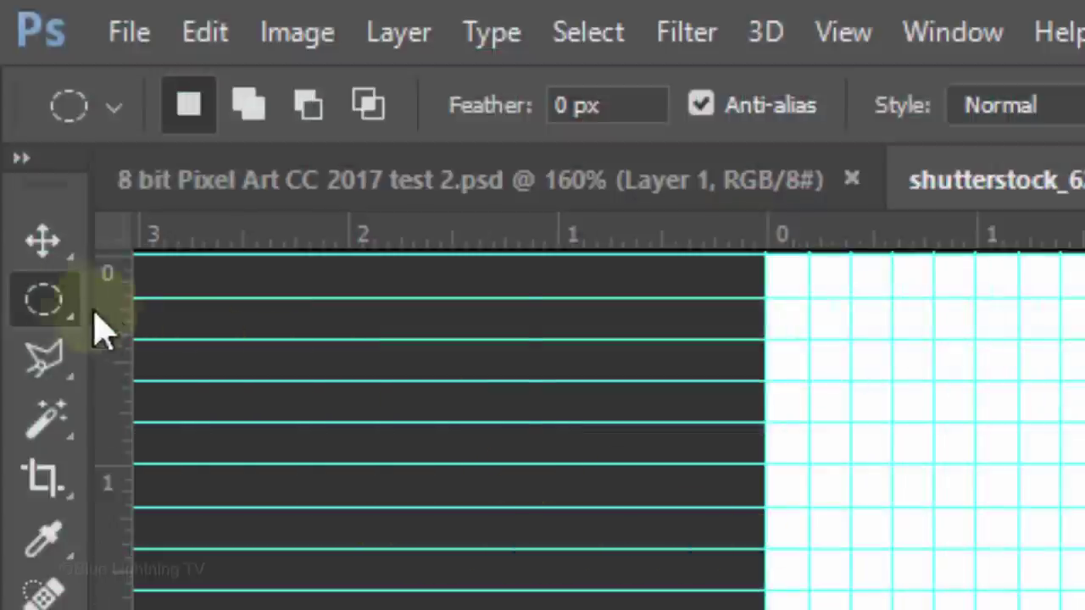
Switch to the Rectangular Marquee Tool and check that View > Snap is enabled
right_click(59, 305)
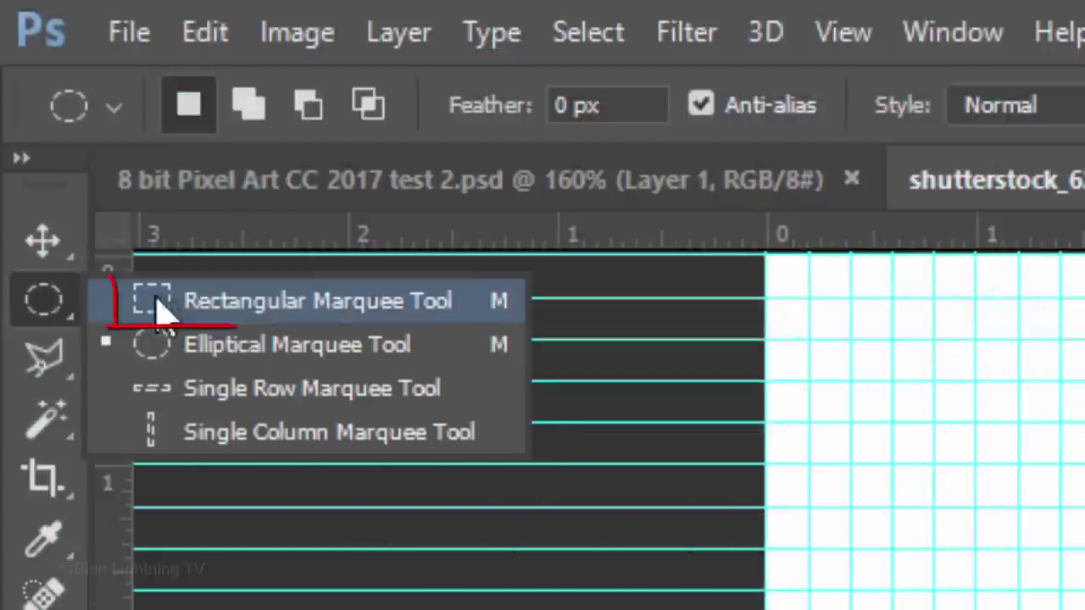
click(250, 305)
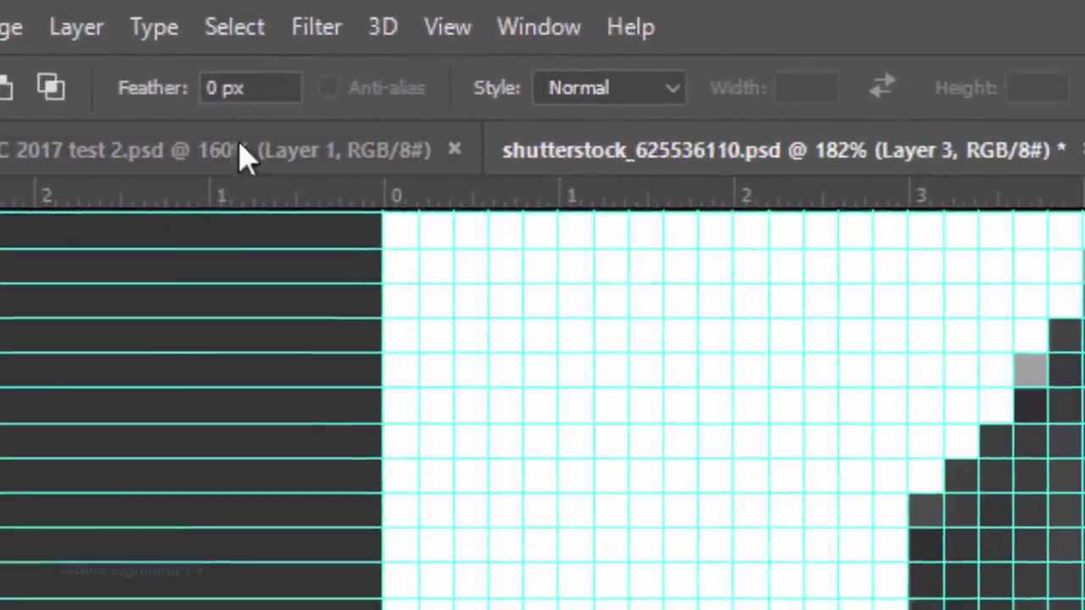
click(500, 28)
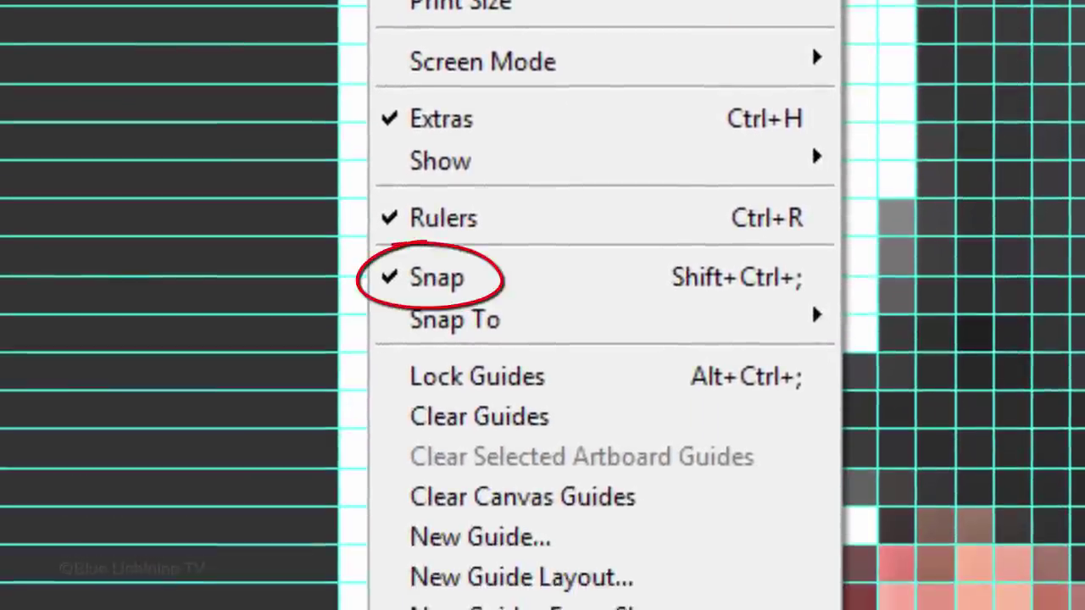
mouse_move(421, 341)
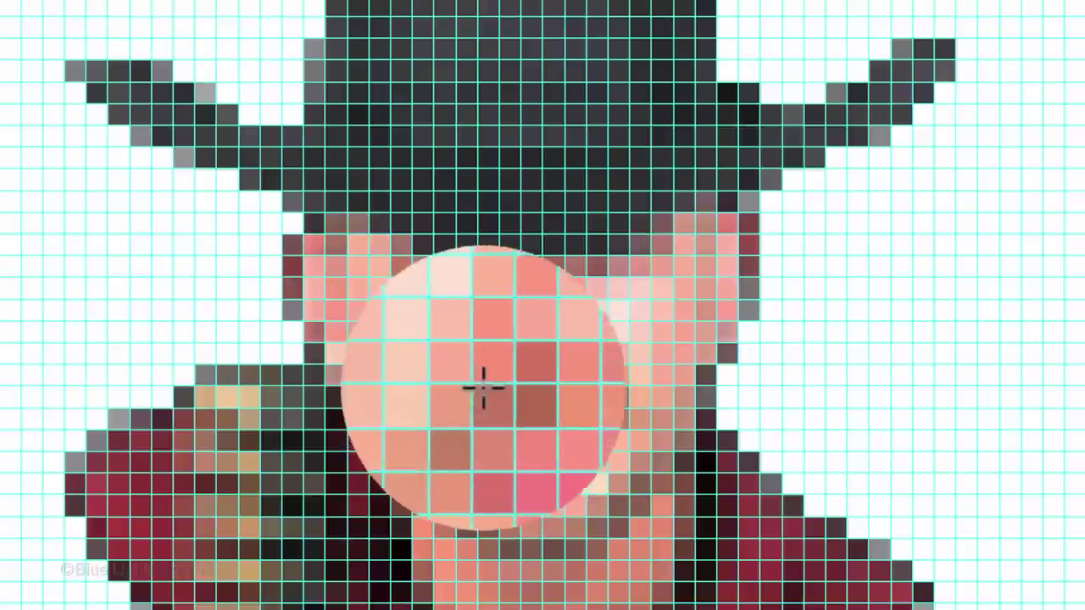
Fill grid-aligned eye, nose-mark and smile cells with black, deselect, and hide the guides
drag(432, 384, 473, 426)
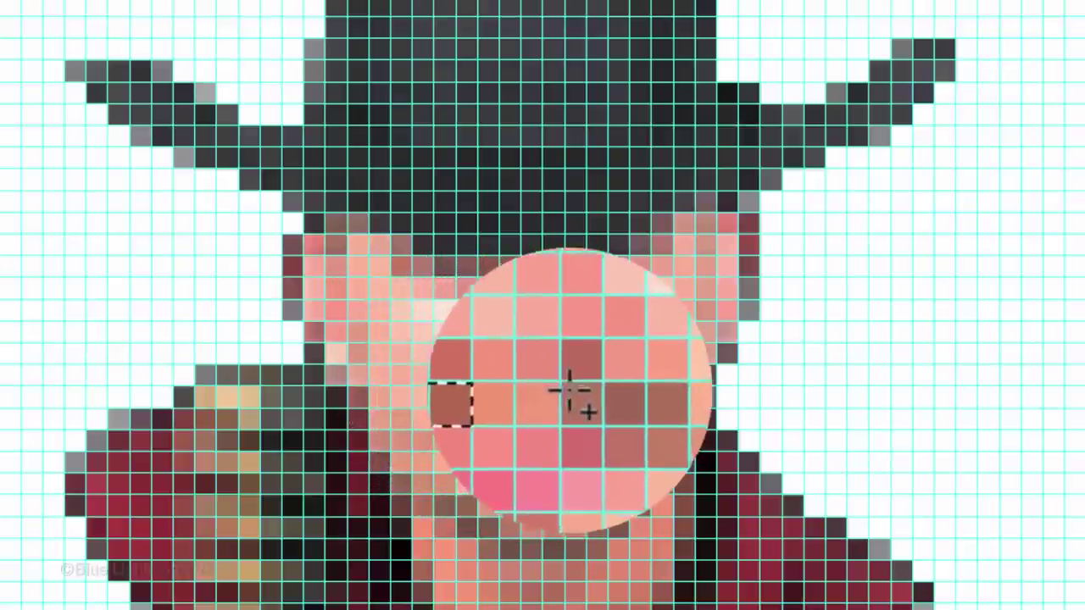
drag(570, 391, 628, 429)
drag(522, 461, 566, 473)
drag(500, 538, 458, 510)
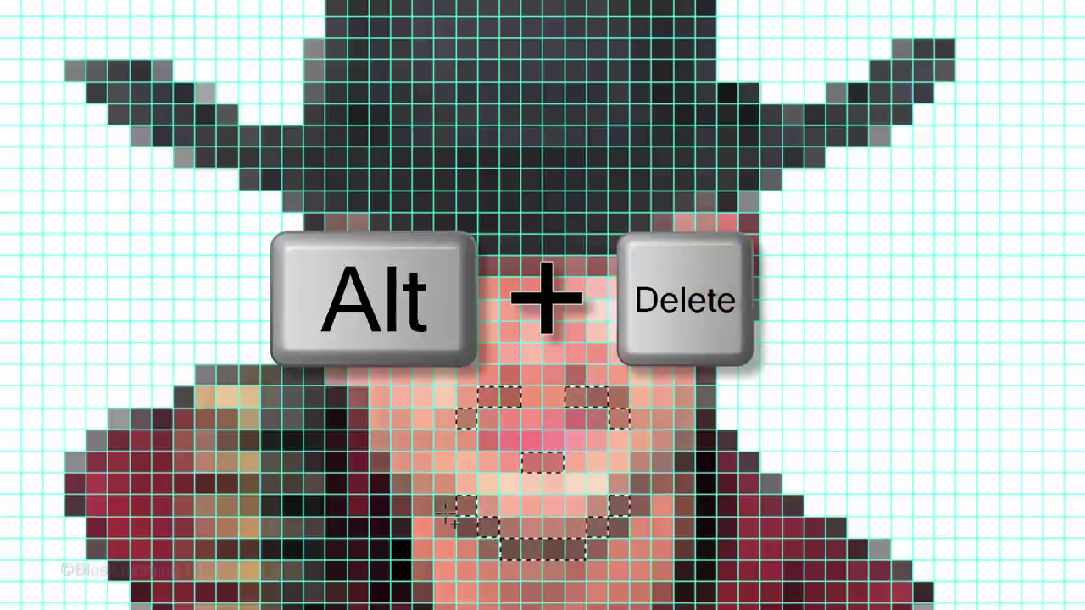
key(alt+Delete)
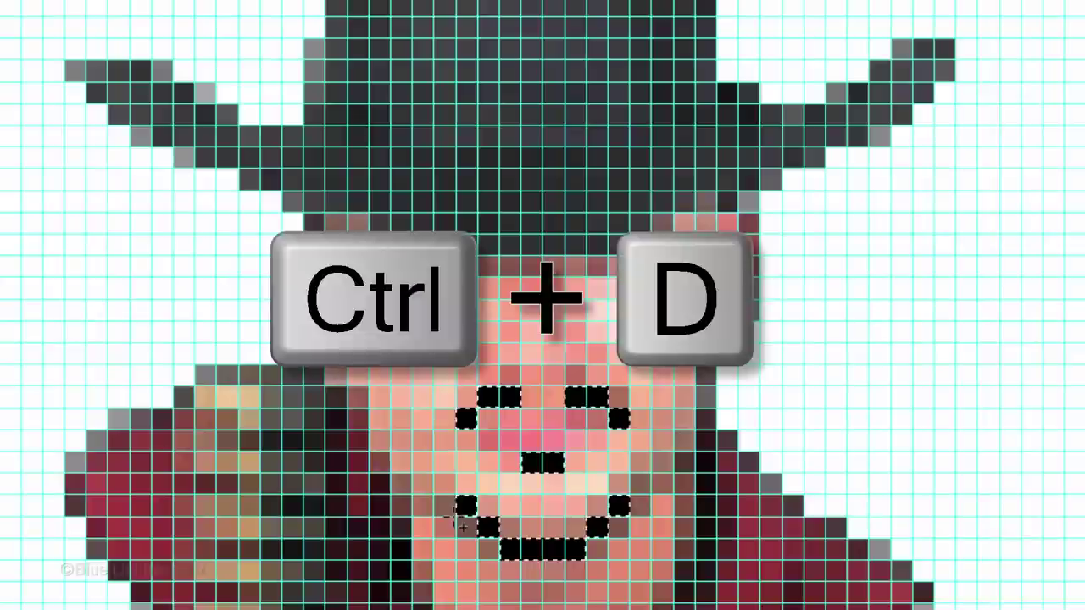
key(ctrl+d)
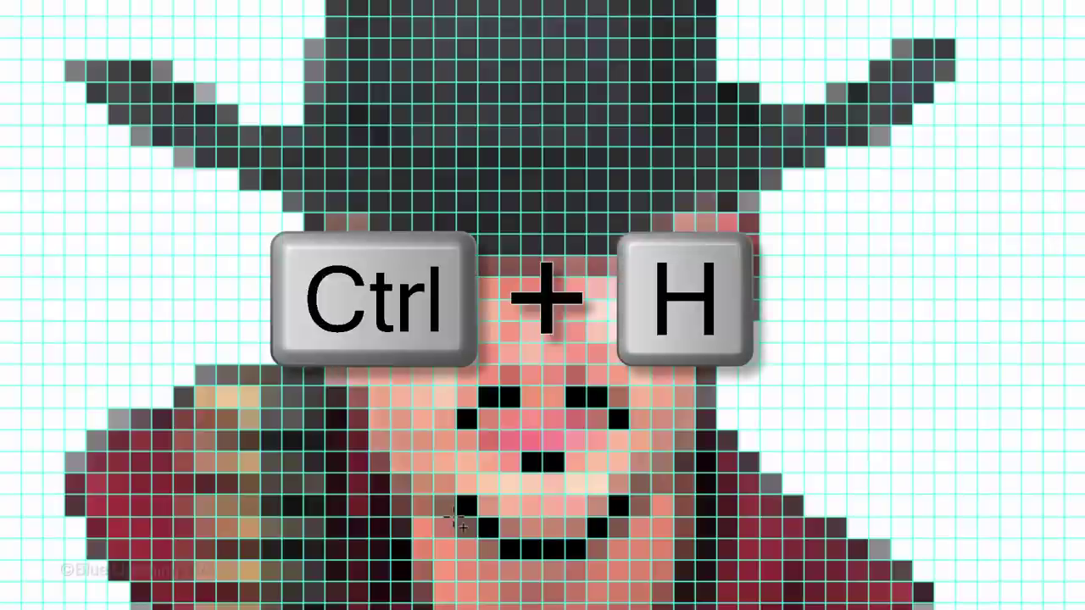
key(ctrl+h)
Show the guides again and fill a row of hat cells black to form a crease
scroll(462, 519, down, 2)
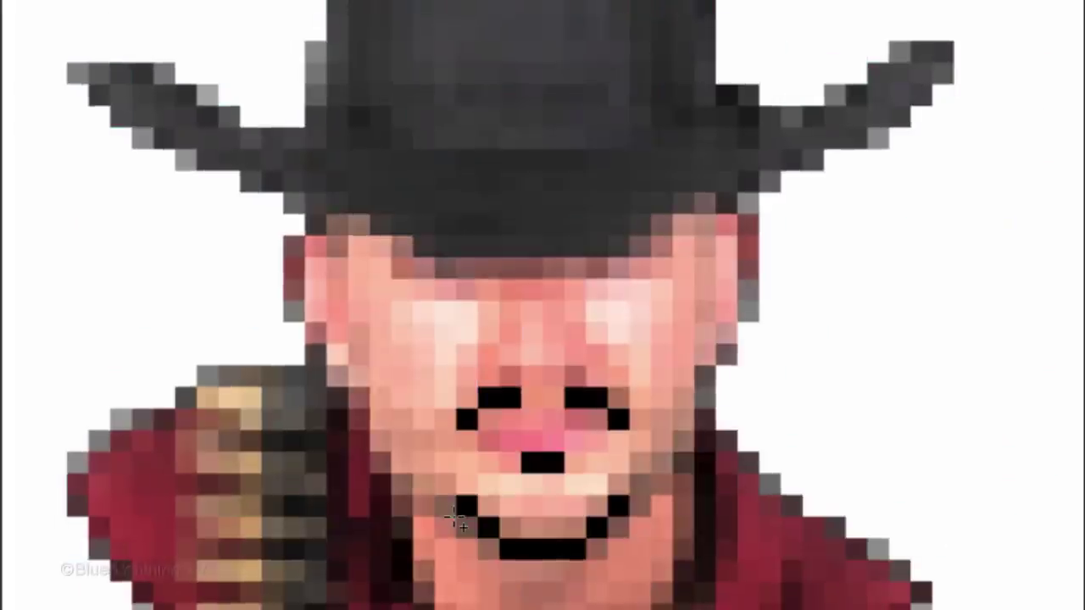
scroll(468, 518, down, 1)
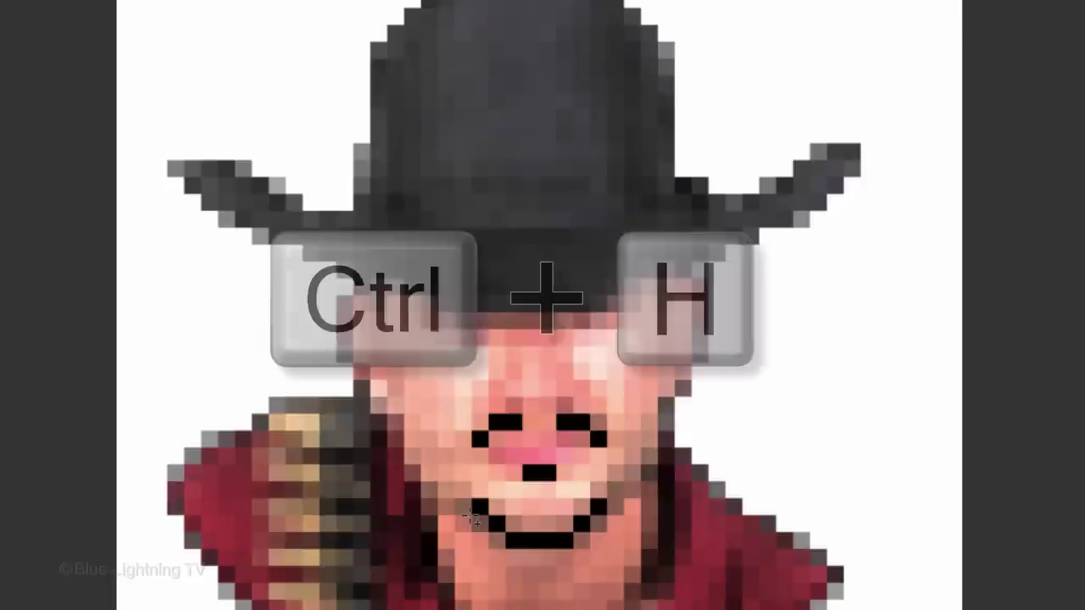
key(ctrl+h)
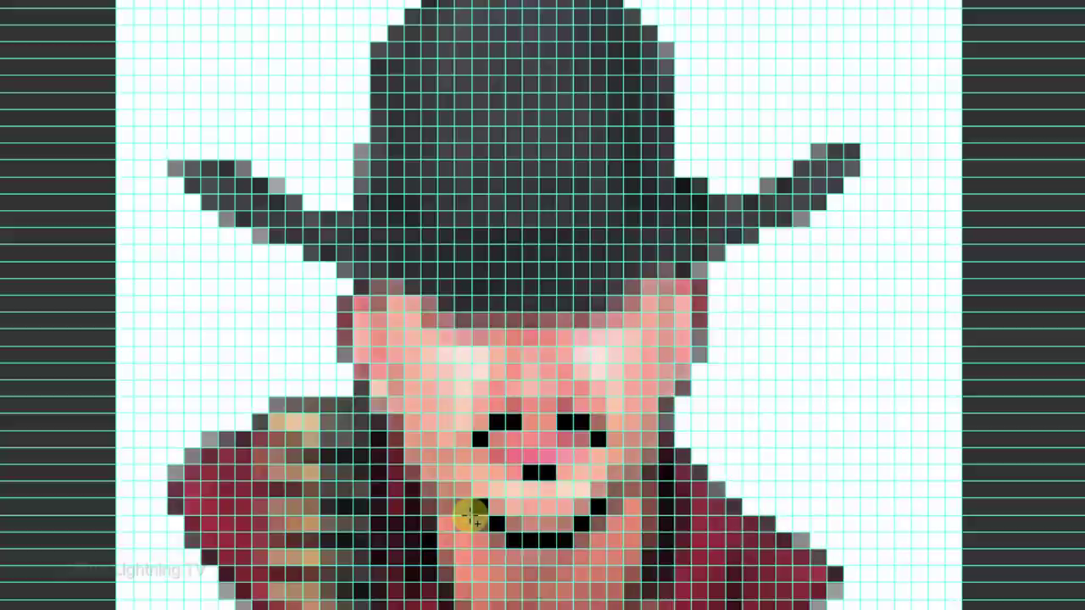
mouse_move(470, 179)
mouse_down()
mouse_move(598, 190)
mouse_move(589, 191)
mouse_move(612, 169)
mouse_move(613, 143)
mouse_move(476, 156)
mouse_move(439, 140)
mouse_move(430, 152)
mouse_move(445, 134)
mouse_move(407, 150)
mouse_up()
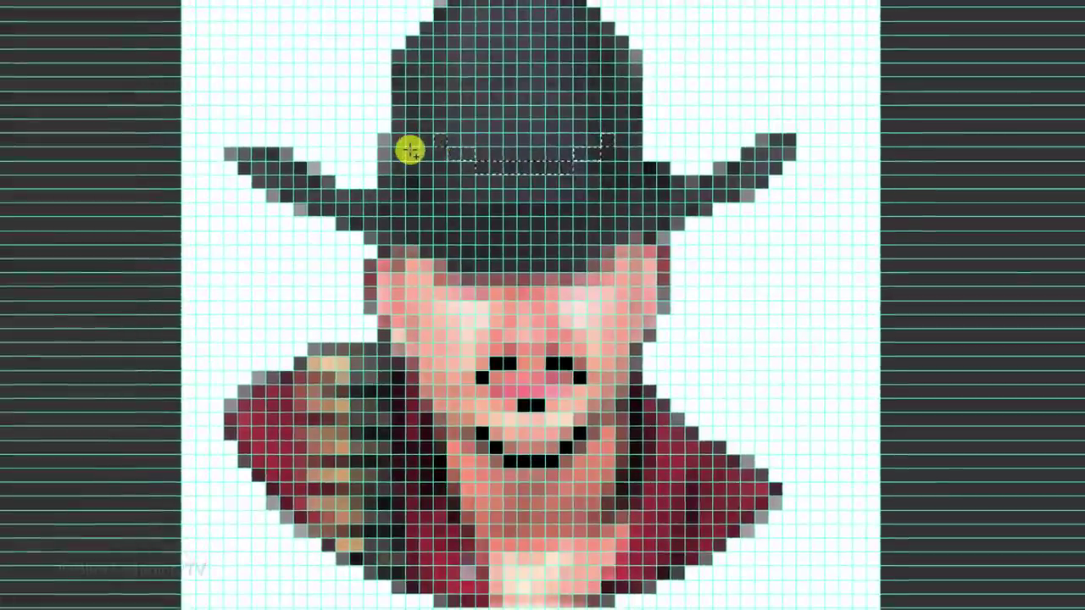
key(alt+BackSpace)
Fill black pixel cells under the hat brim above the eyes
drag(477, 276, 460, 260)
key(alt+BackSpace)
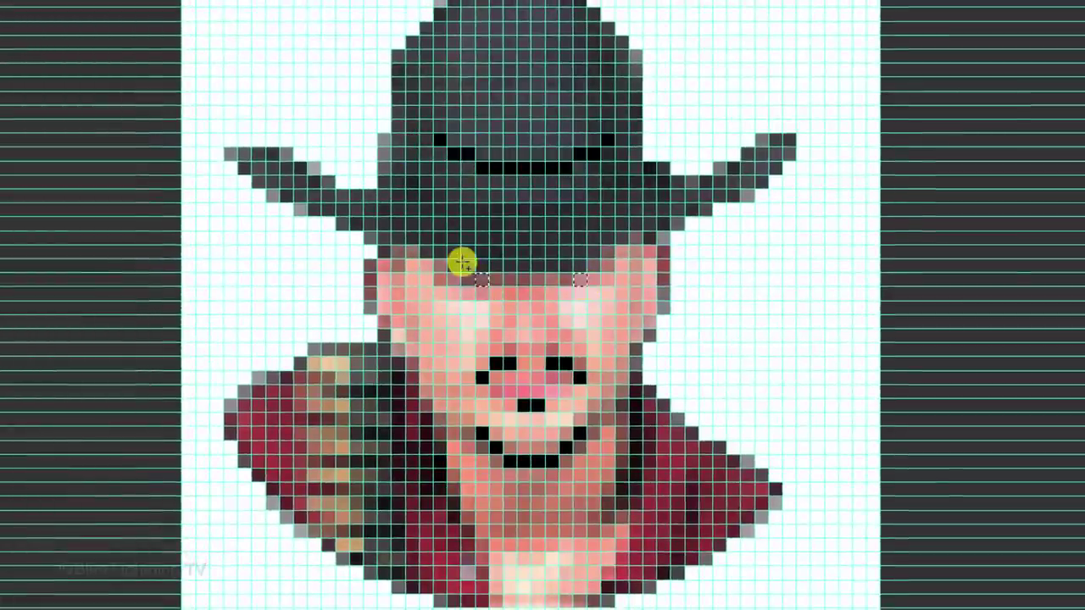
drag(559, 259, 596, 271)
key(alt+BackSpace)
drag(462, 276, 503, 288)
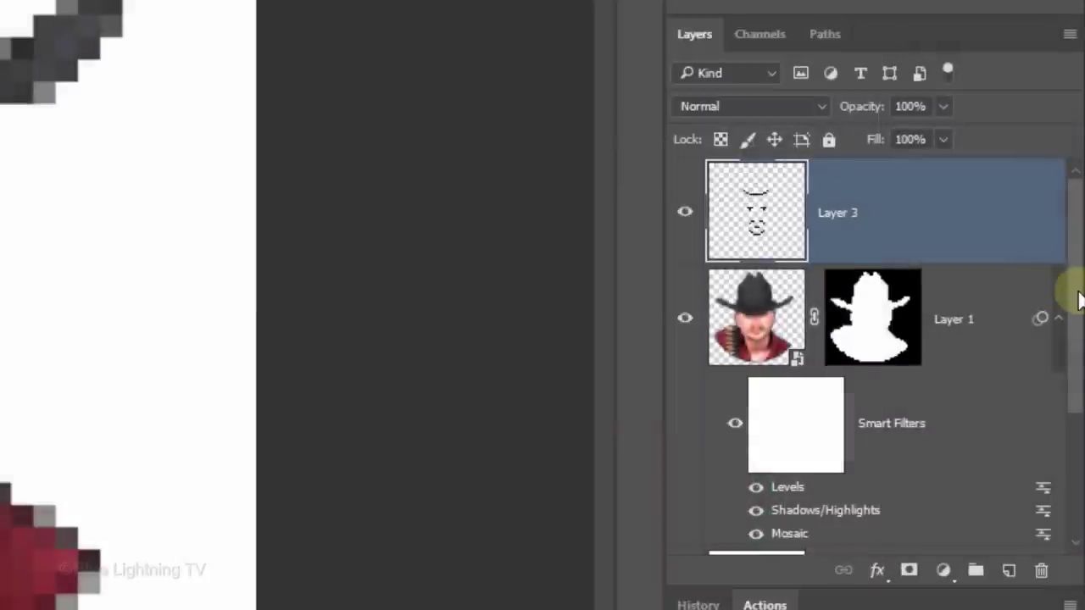
scroll(1006, 286, down, 3)
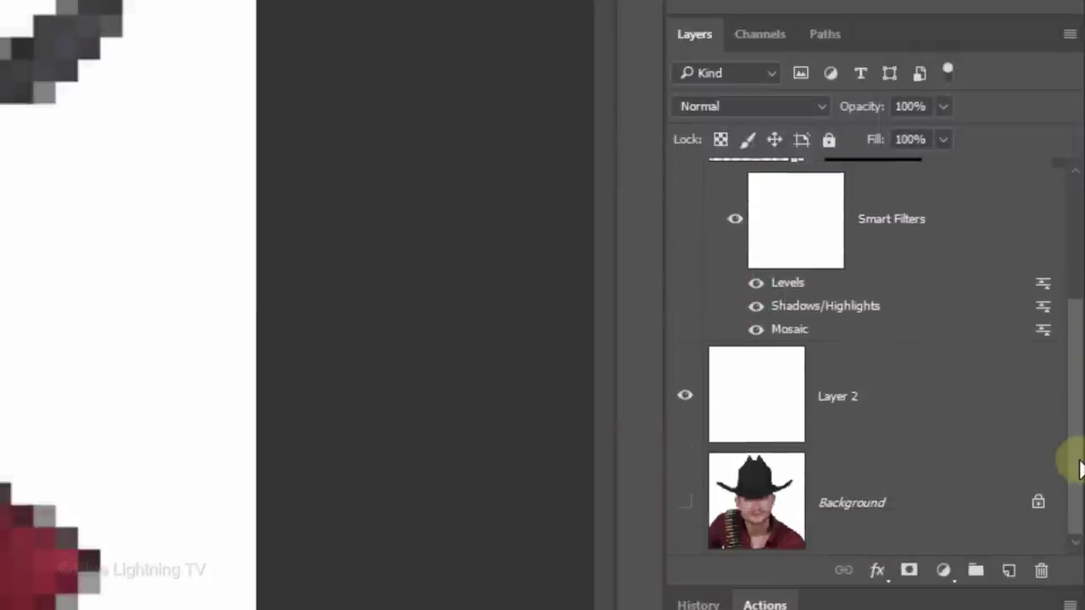
Fill Layer 2 with bright blue #00a8ff as the new foreground colour
click(919, 413)
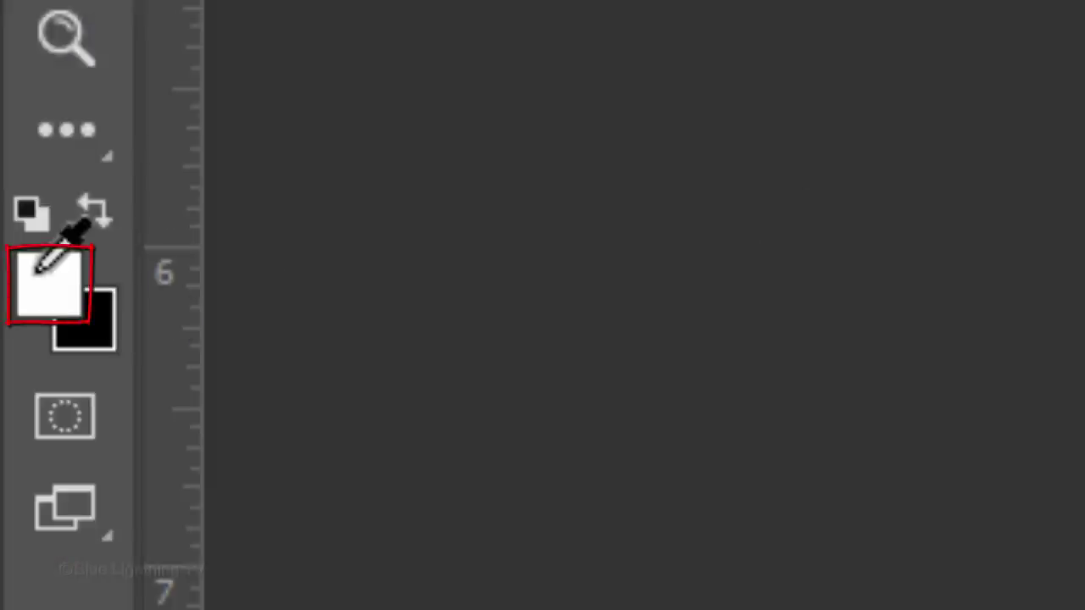
click(38, 270)
click(552, 293)
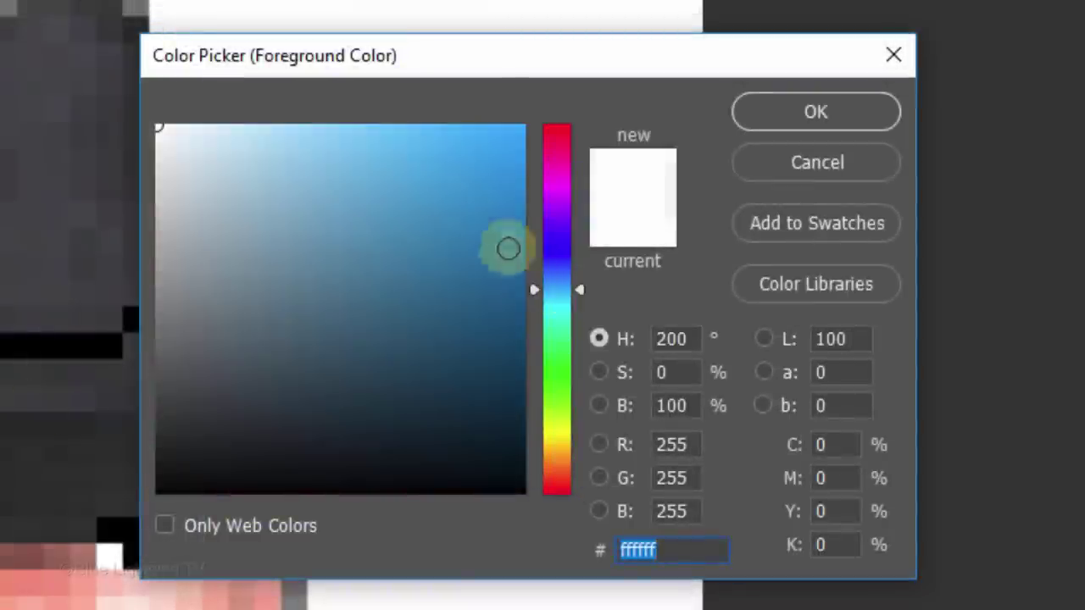
drag(508, 249, 557, 97)
click(816, 114)
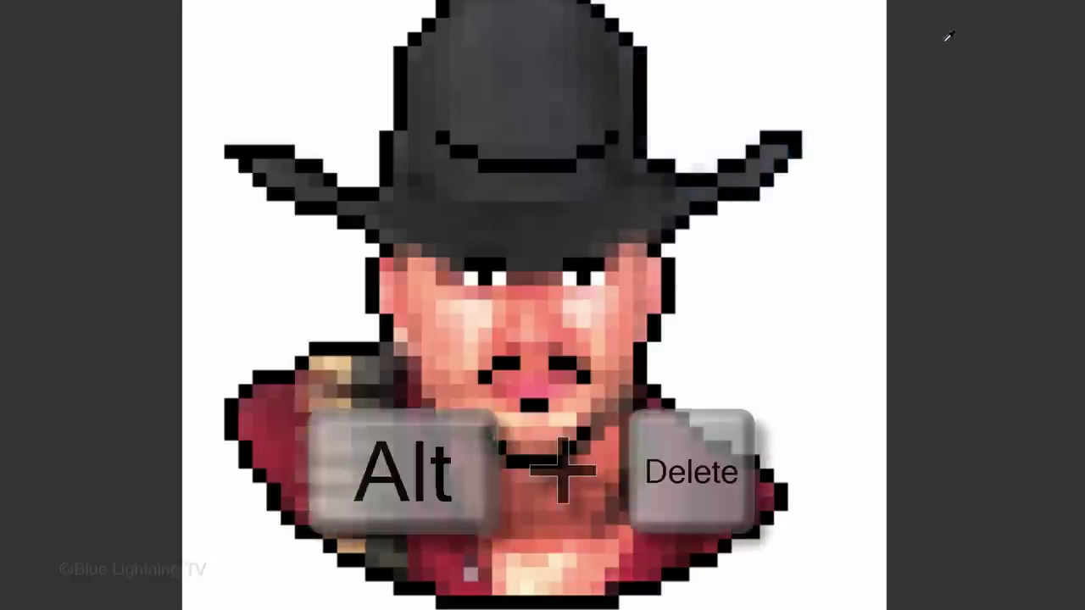
key(alt+Delete)
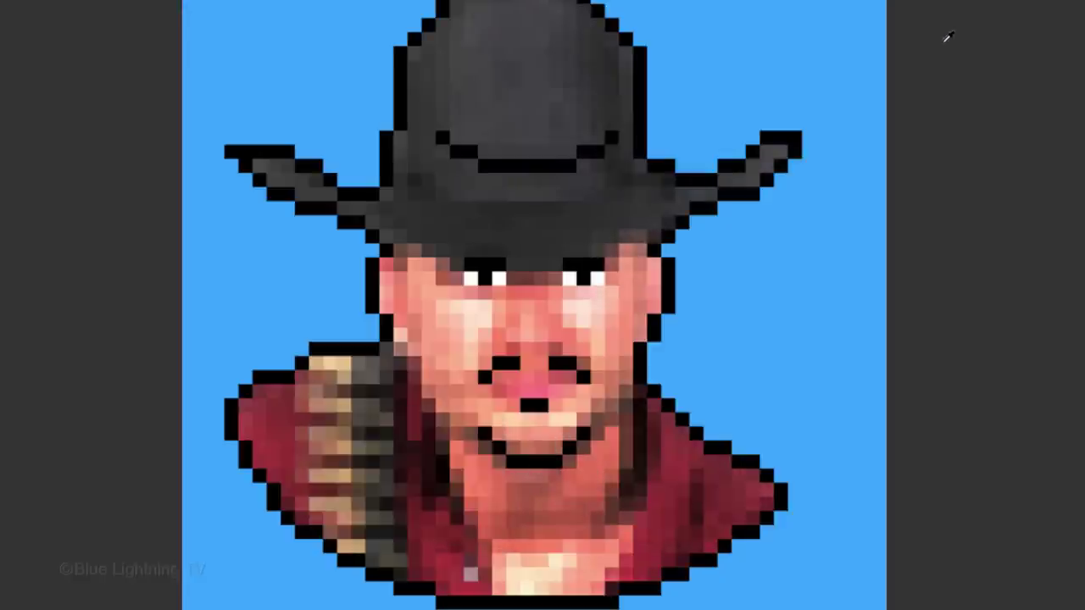